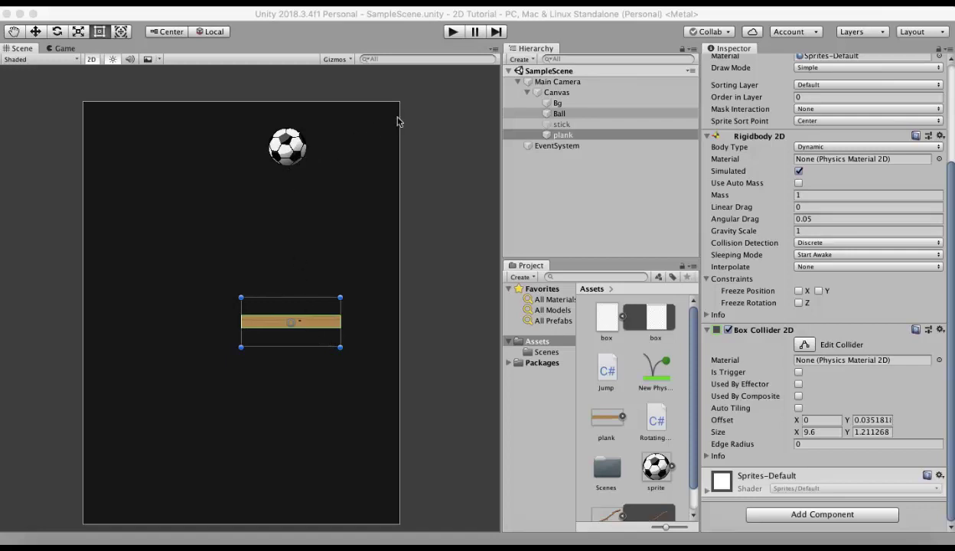
Step: Deactivate the Ball object so it is hidden
left_click(557, 113)
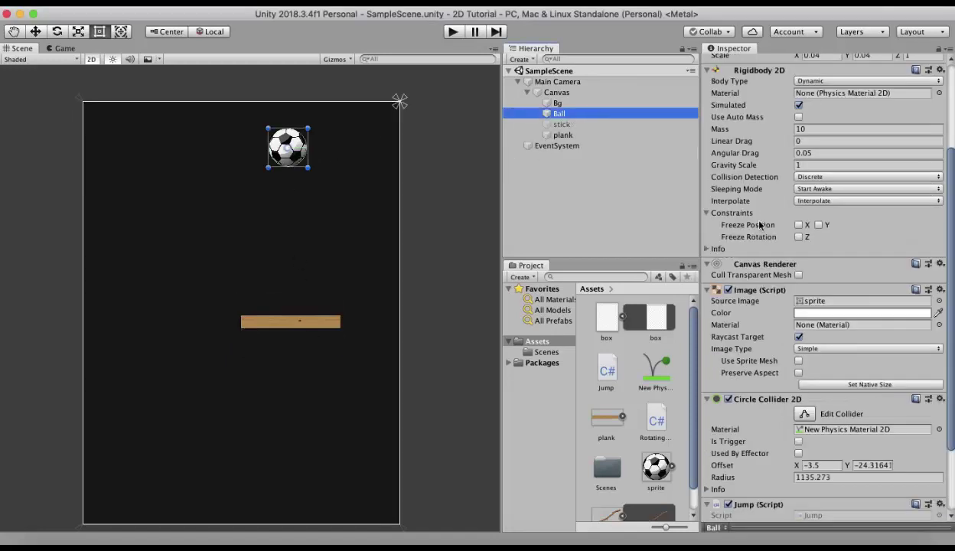
scroll(760, 224, "up", 5)
left_click(731, 64)
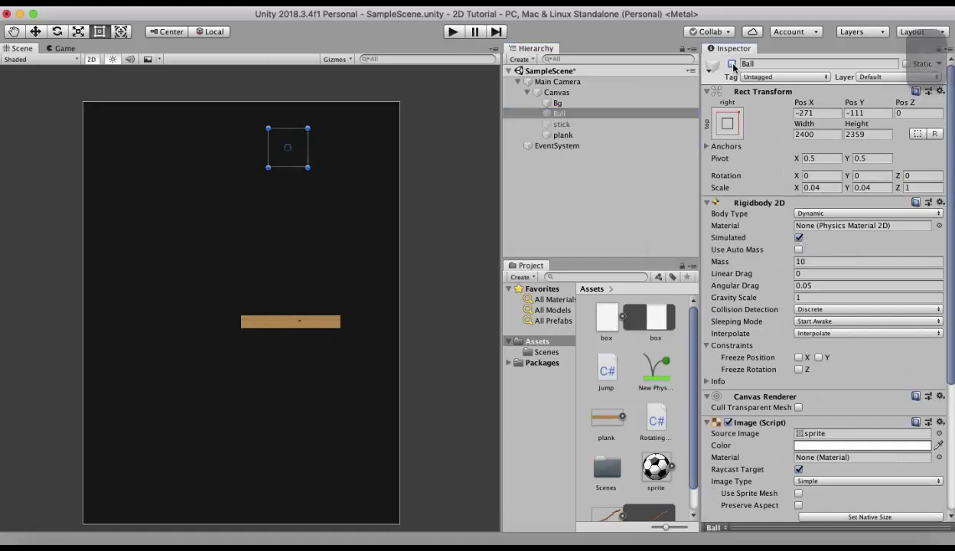
Step: Select the plank and run the game once to watch it fall alone
left_click(562, 135)
scroll(765, 291, "down", 5)
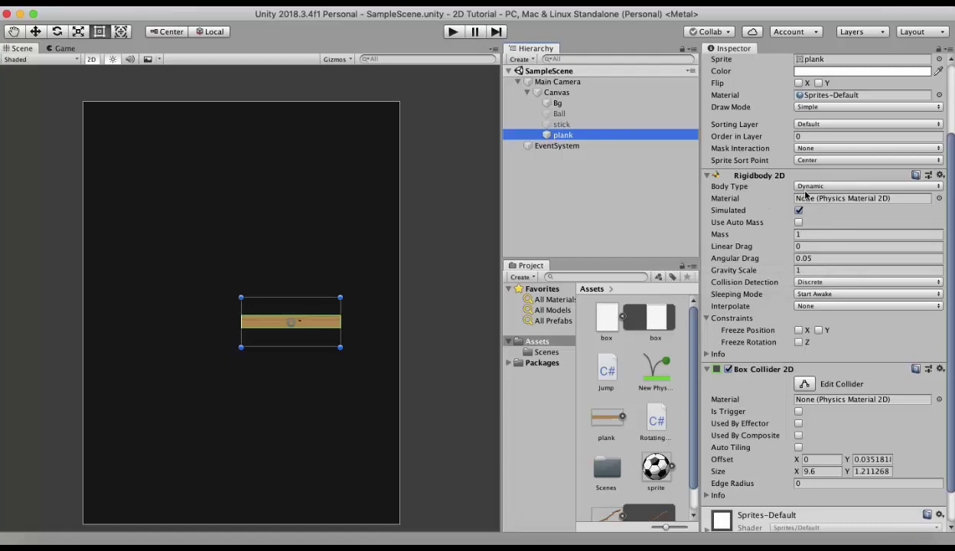
left_click(452, 32)
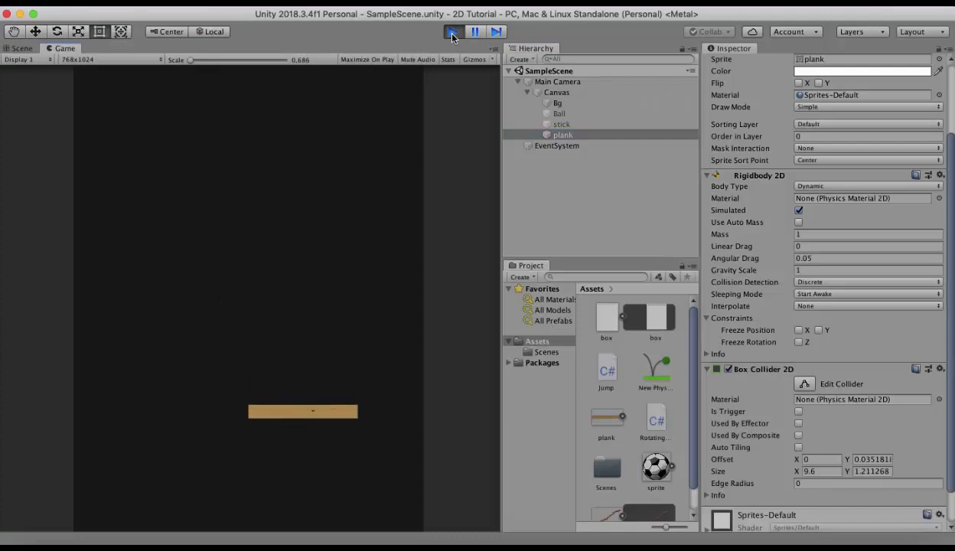
left_click(452, 34)
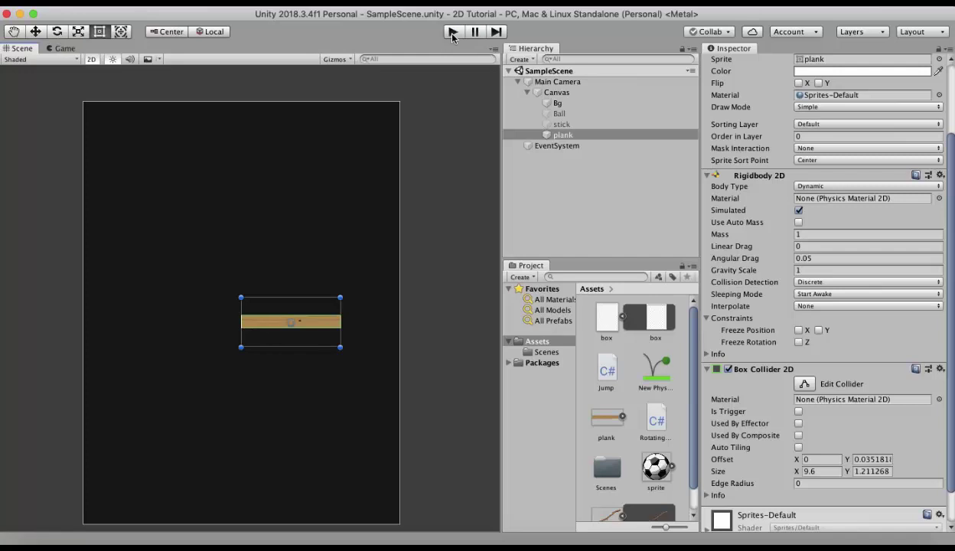
scroll(787, 519, "down", 2)
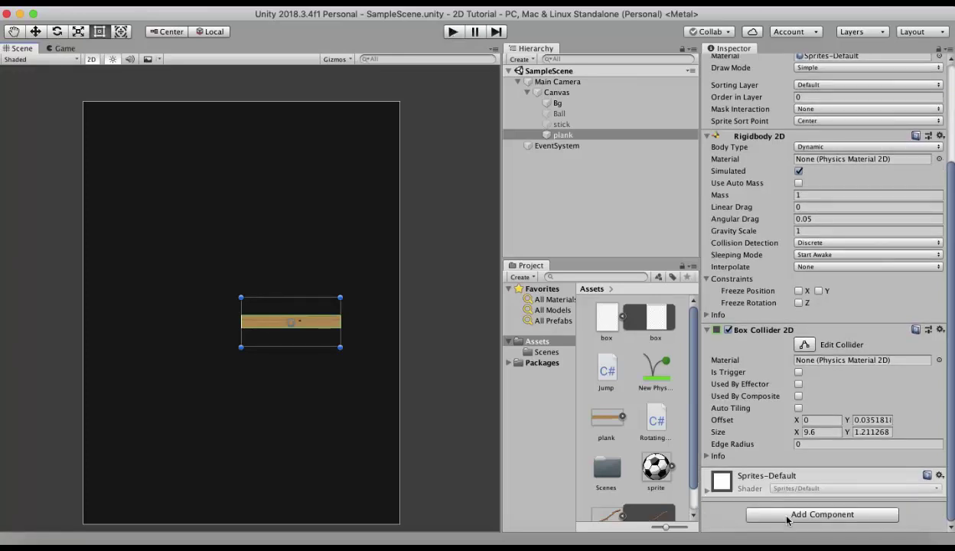
Step: Add a Fixed Joint 2D component to the plank by searching 'fixed'
left_click(787, 520)
key("BackSpace")
type("fixed")
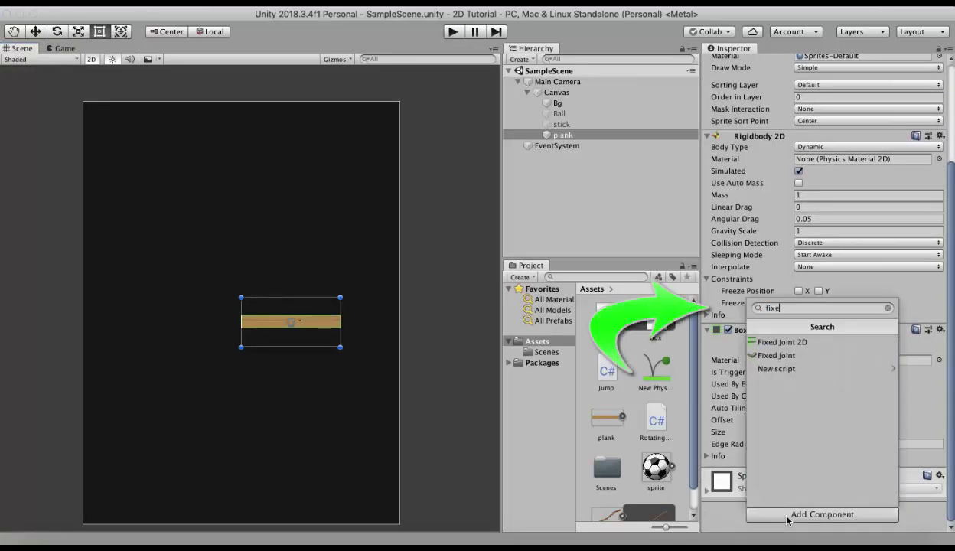
key("Return")
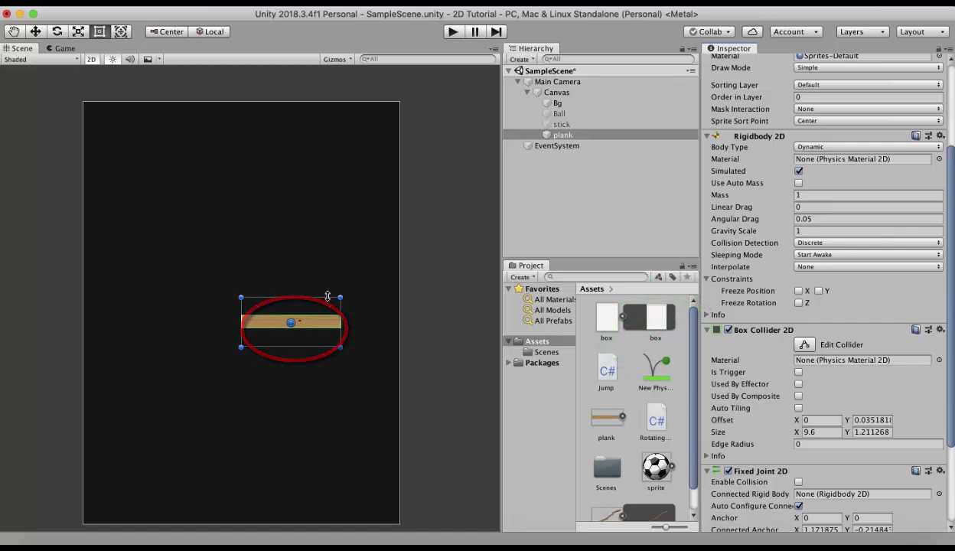
Step: In play mode, reactivate the Ball to drop it onto the jointed plank, then deactivate it
left_click(455, 33)
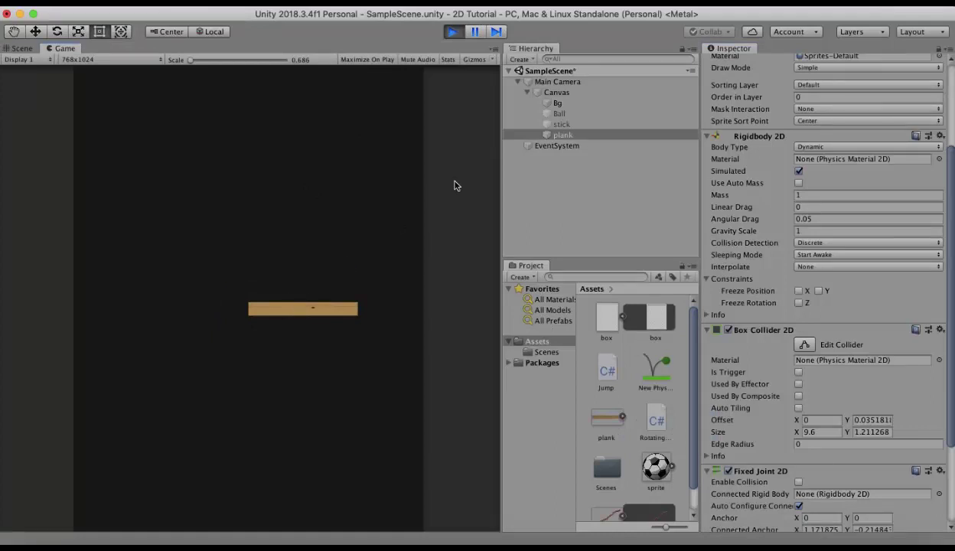
left_click(567, 113)
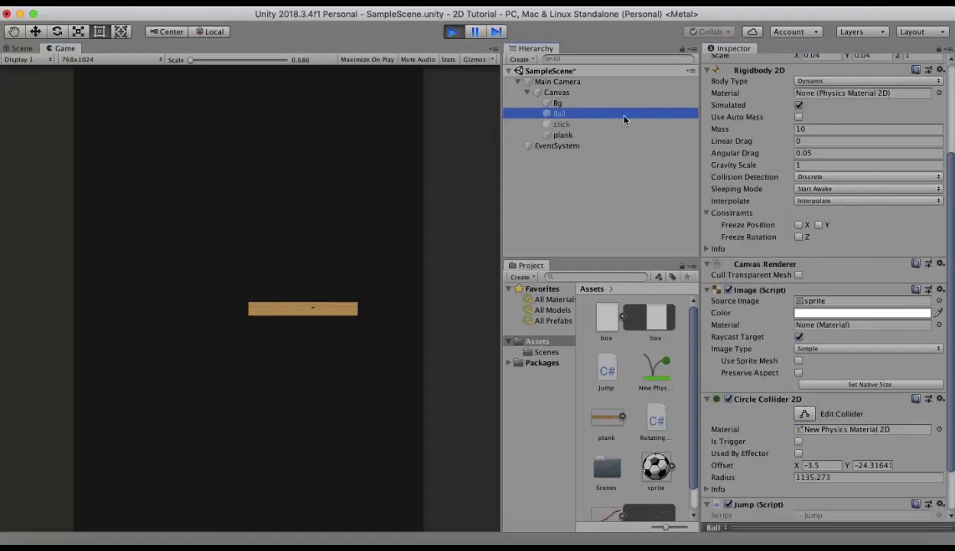
scroll(761, 159, "up", 5)
left_click(731, 64)
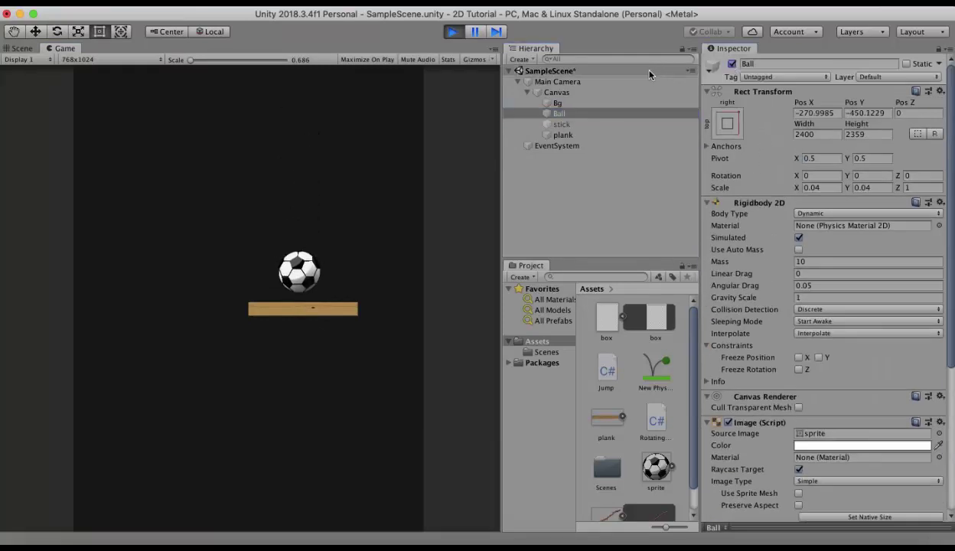
left_click(731, 65)
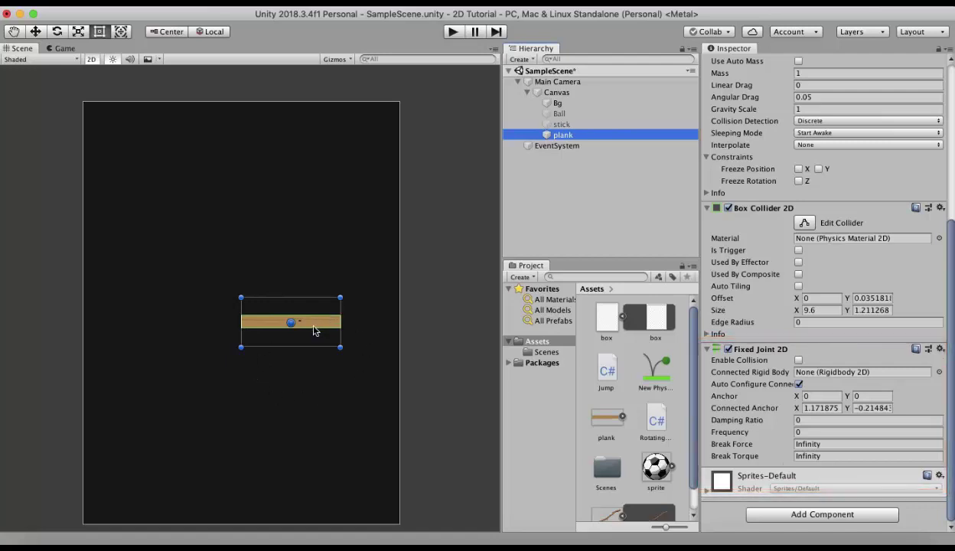
Step: Set the joint Frequency to 10, save, and play-test by activating the Ball
left_click(804, 433)
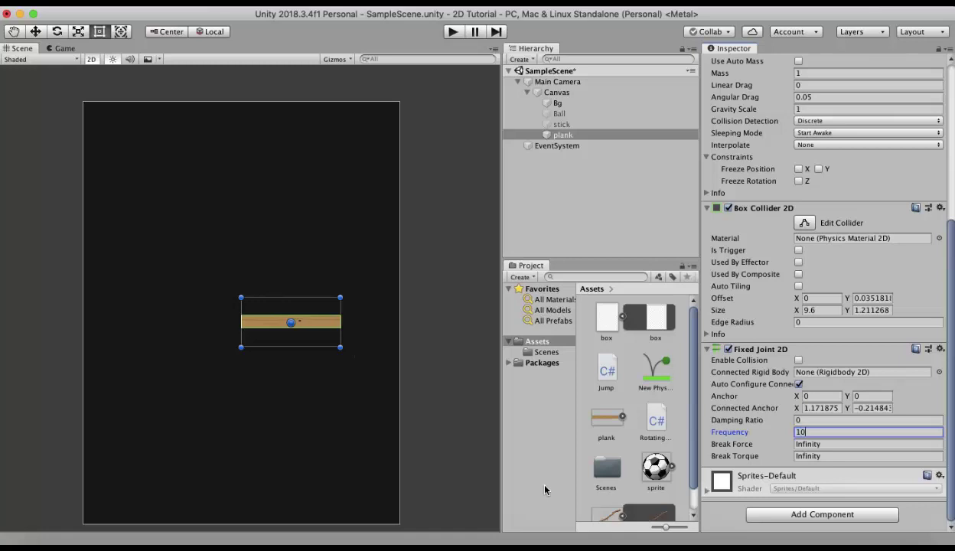
key("super+s")
left_click(453, 33)
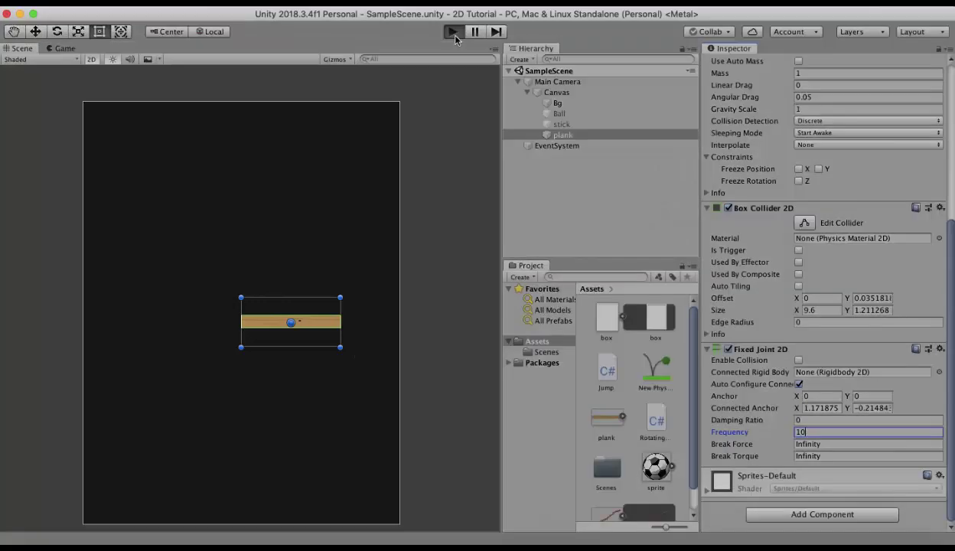
left_click(558, 113)
scroll(744, 146, "up", 5)
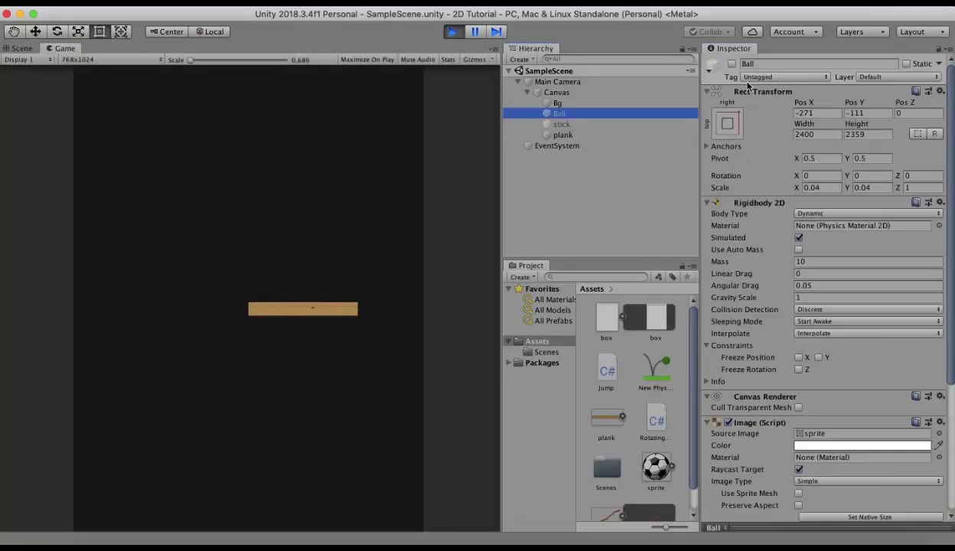
left_click(731, 64)
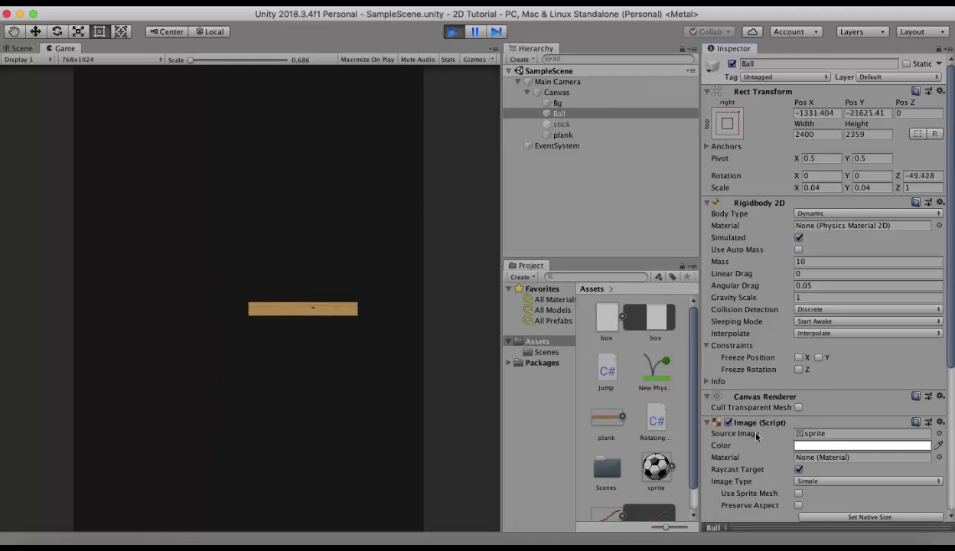
scroll(756, 436, "down", 5)
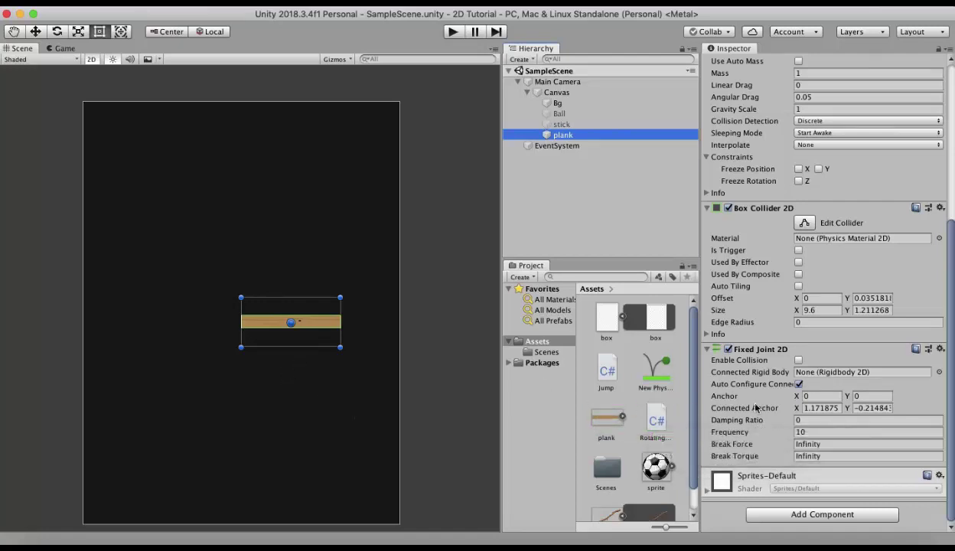
Step: Change the joint's Damping Ratio, save, and play-test the Ball dropping onto the plank
left_click(810, 421)
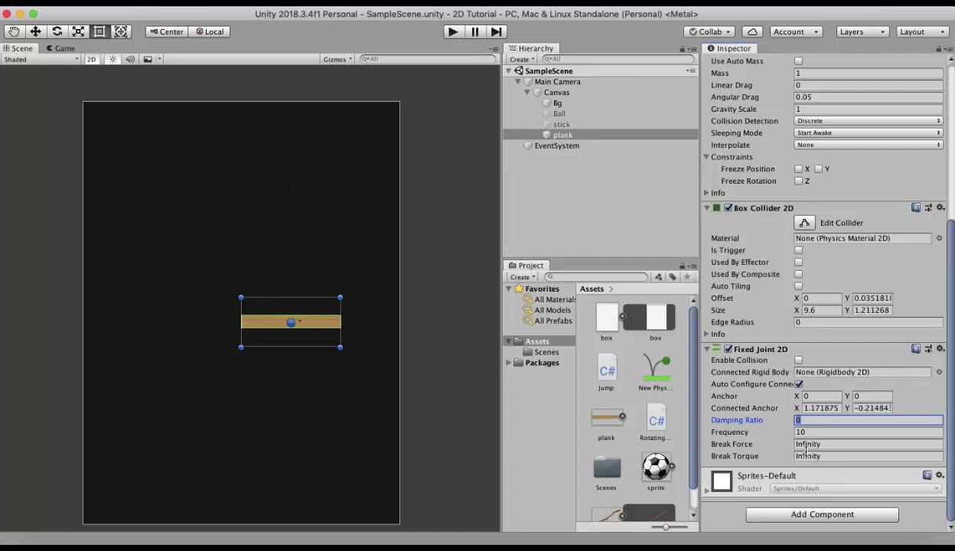
key("super+s")
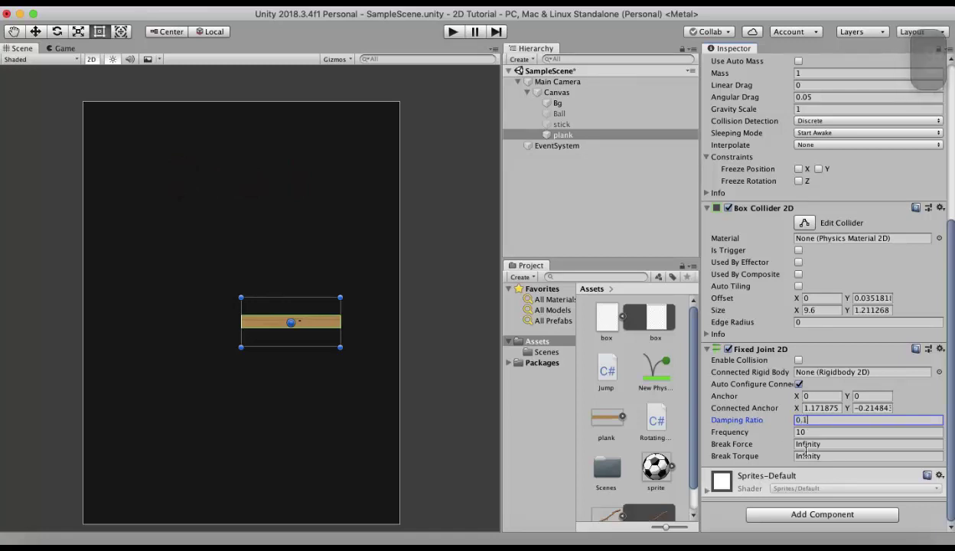
left_click(453, 31)
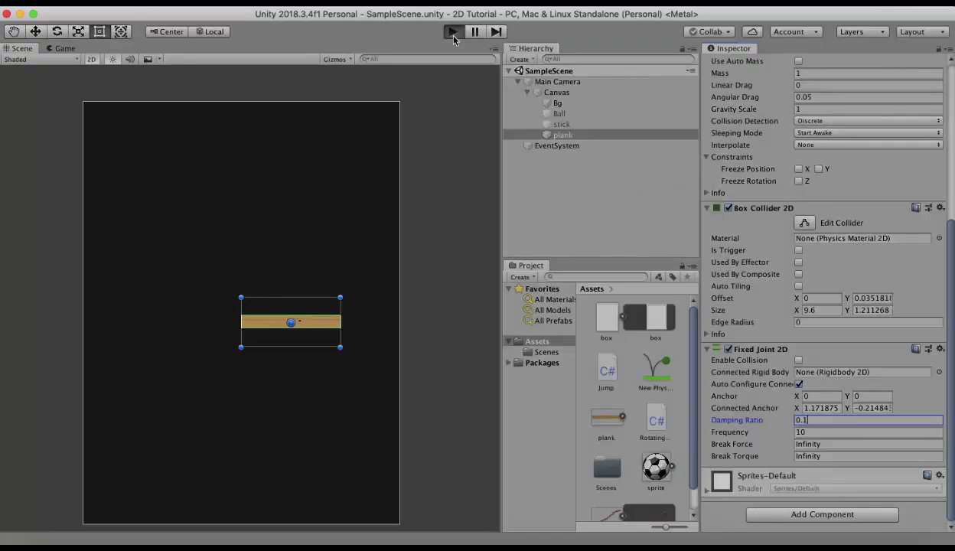
left_click(558, 113)
left_click(732, 64)
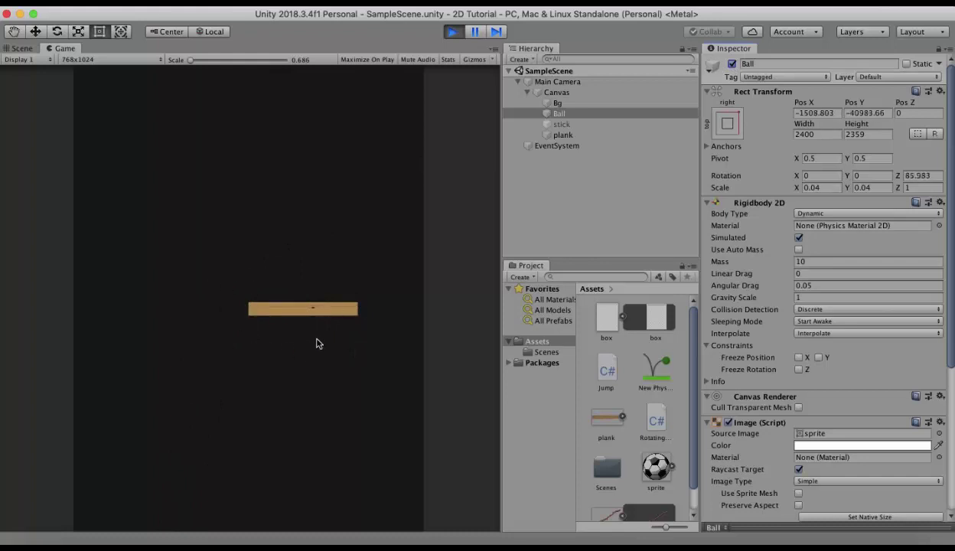
key("super+p")
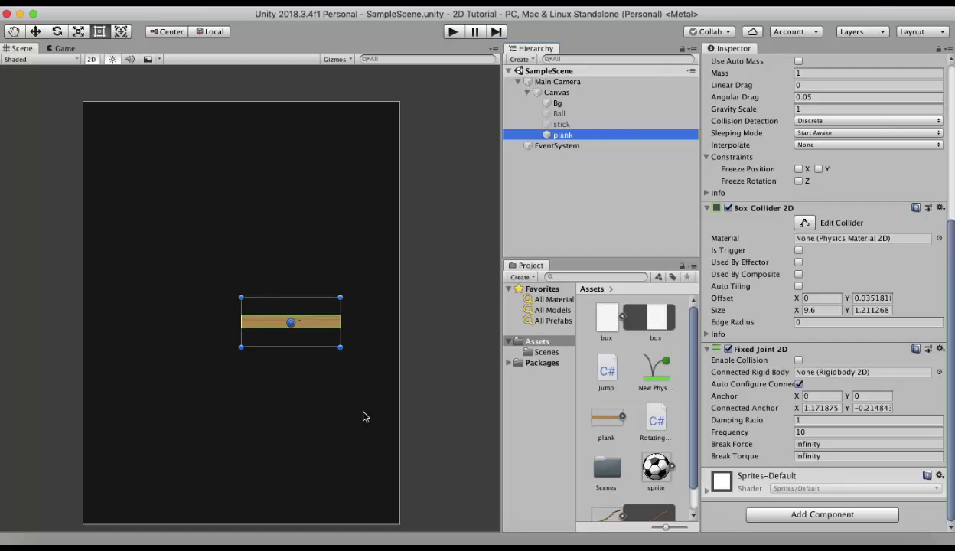
Step: Nudge the joint Anchor X right, play-test, then place the box sprite under Canvas
left_click_drag(794, 397, 865, 390)
left_click(559, 113)
left_click(453, 31)
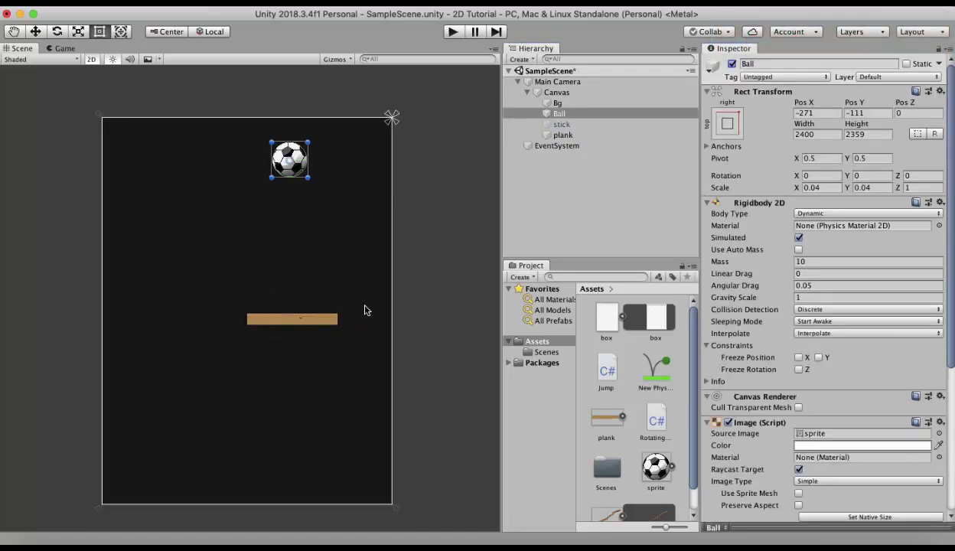
left_click_drag(606, 328, 370, 340)
left_click_drag(545, 158, 567, 145)
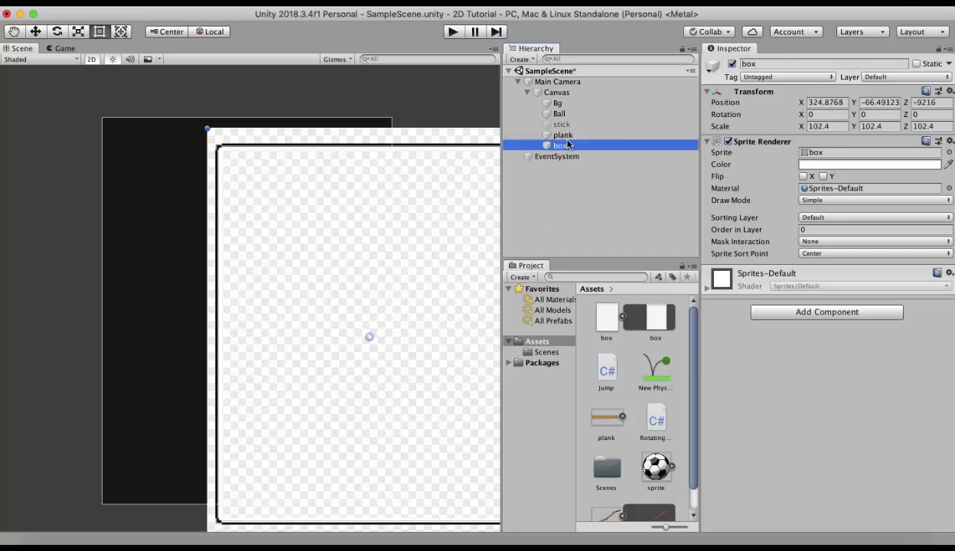
Step: Scale the box to 10 so it sits as a small square beside the plank
left_click(832, 127)
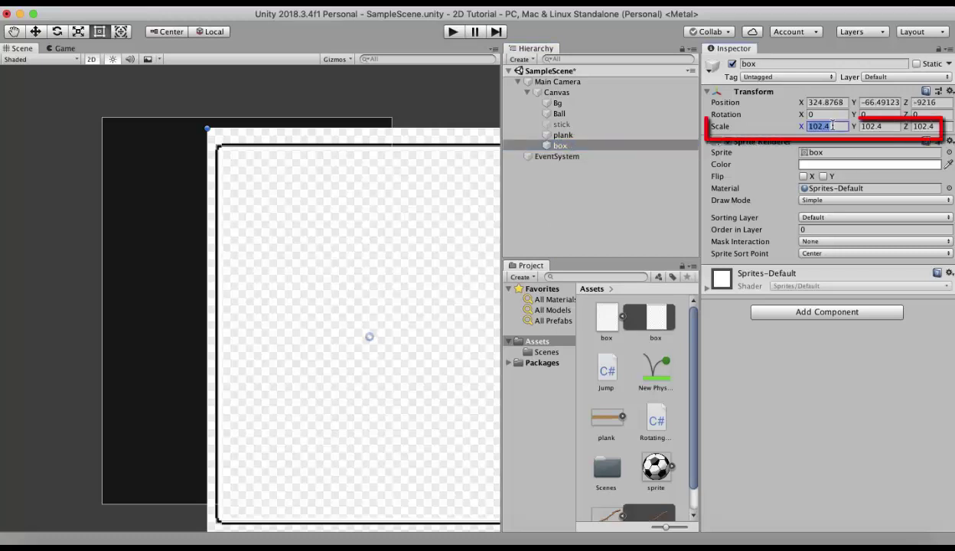
type("10")
key("Return")
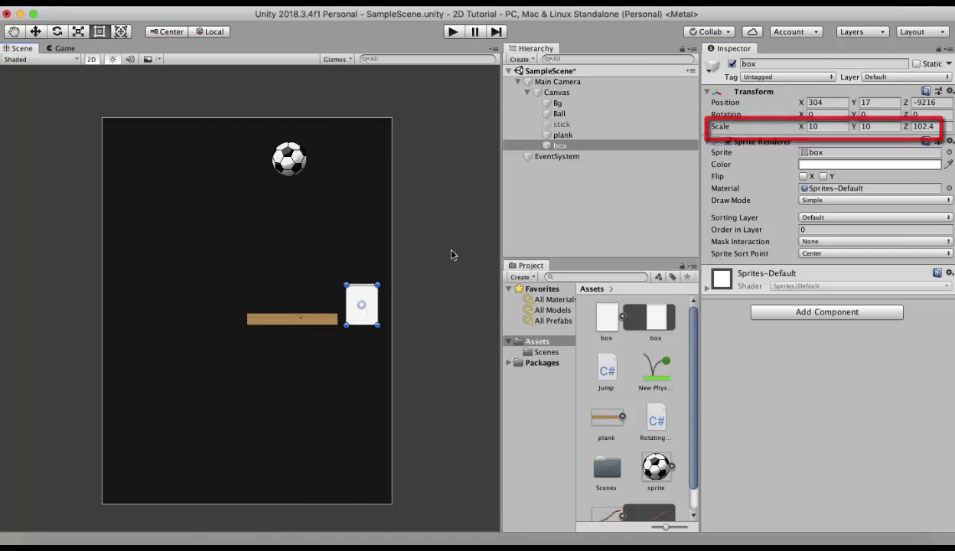
left_click(588, 138)
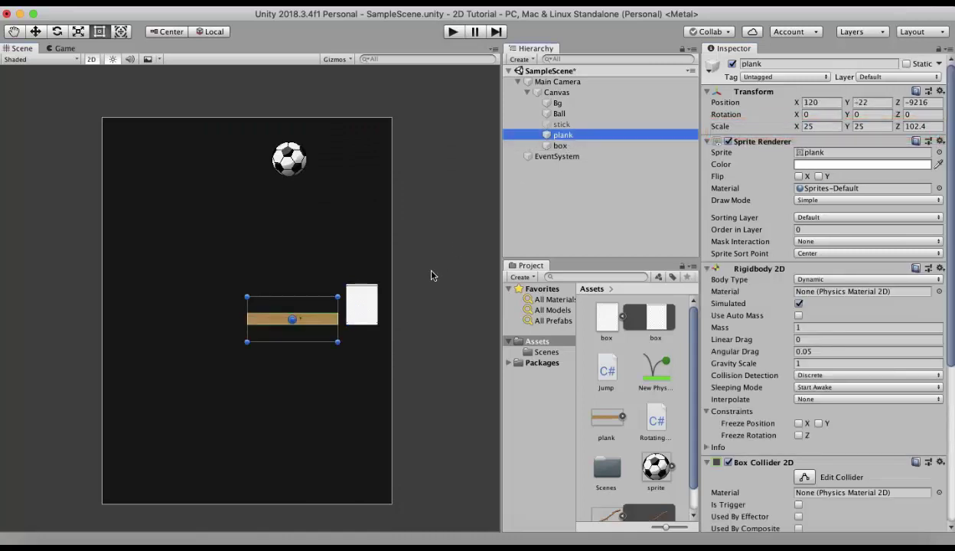
left_click(363, 305)
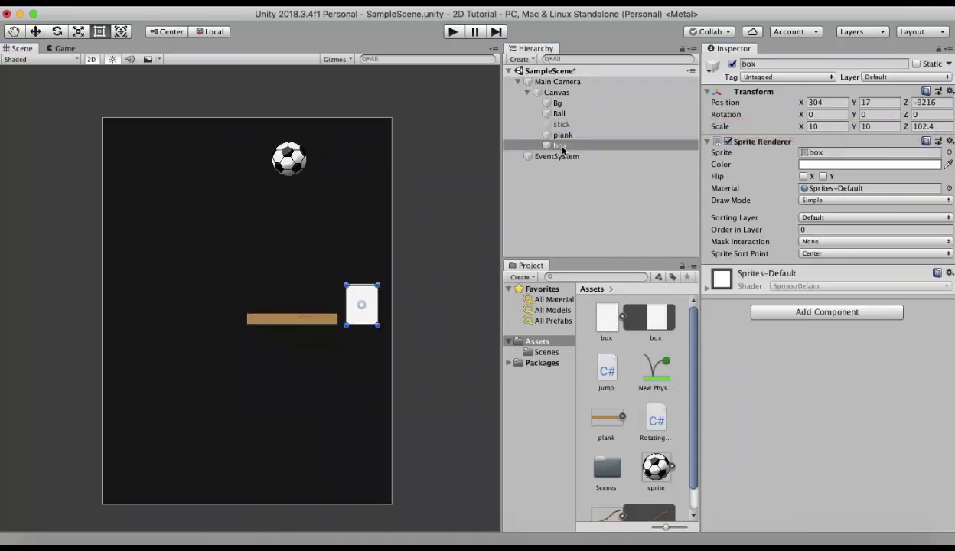
left_click(561, 145)
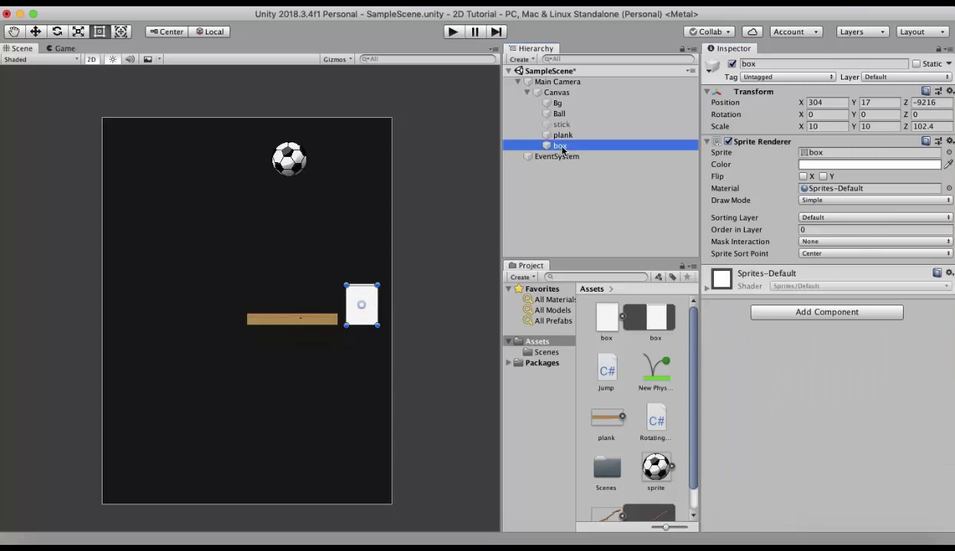
Step: Add a Rigidbody 2D to the box via the 'rigi' search
left_click(803, 312)
key("BackSpace")
type("rigi")
key("Down")
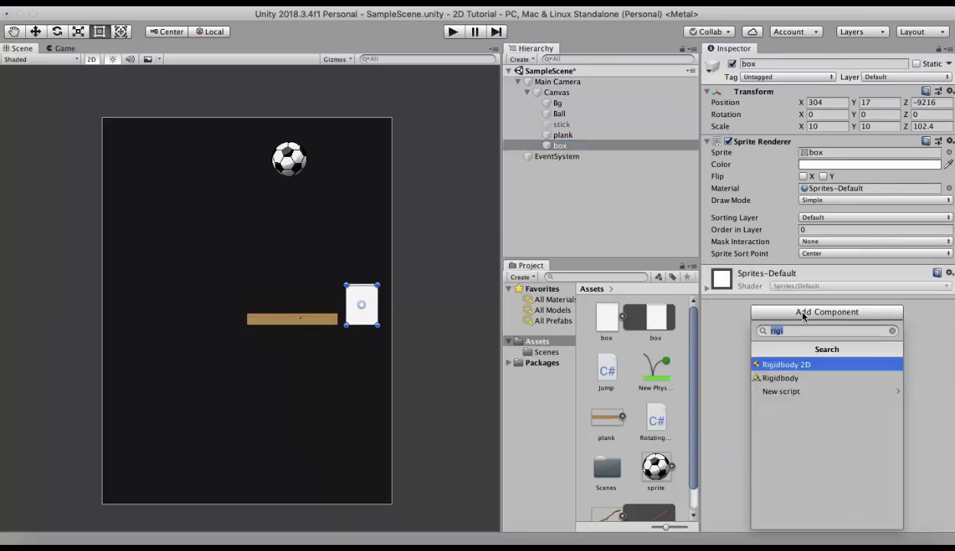
key("Return")
Step: Select the plank and drag the box into its Fixed Joint 2D's Connected Rigid Body
left_click(562, 134)
scroll(814, 364, "down", 5)
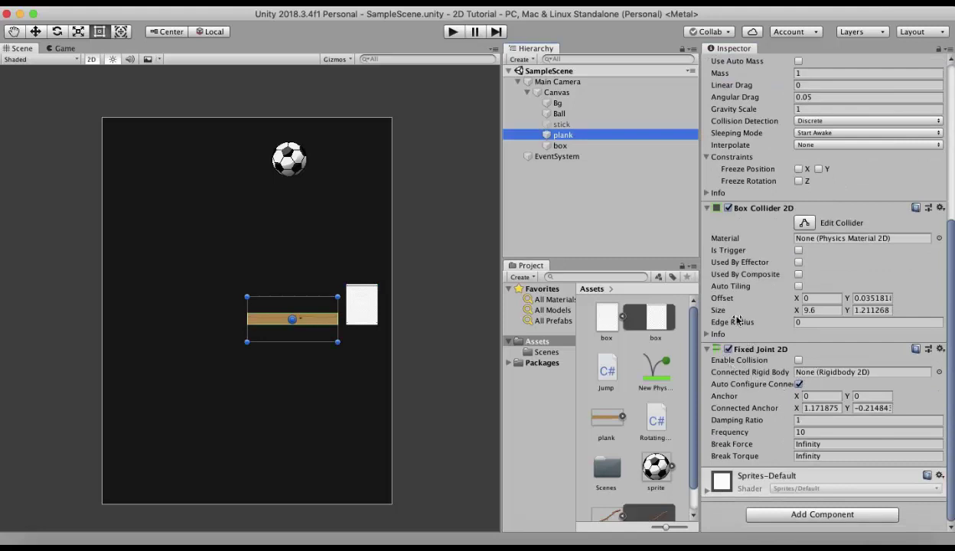
left_click_drag(561, 146, 829, 375)
Step: Connect the joint to the box, enable Auto Configure Connected Anchor, and set Anchor X to 3.81
left_click_drag(828, 378, 824, 378)
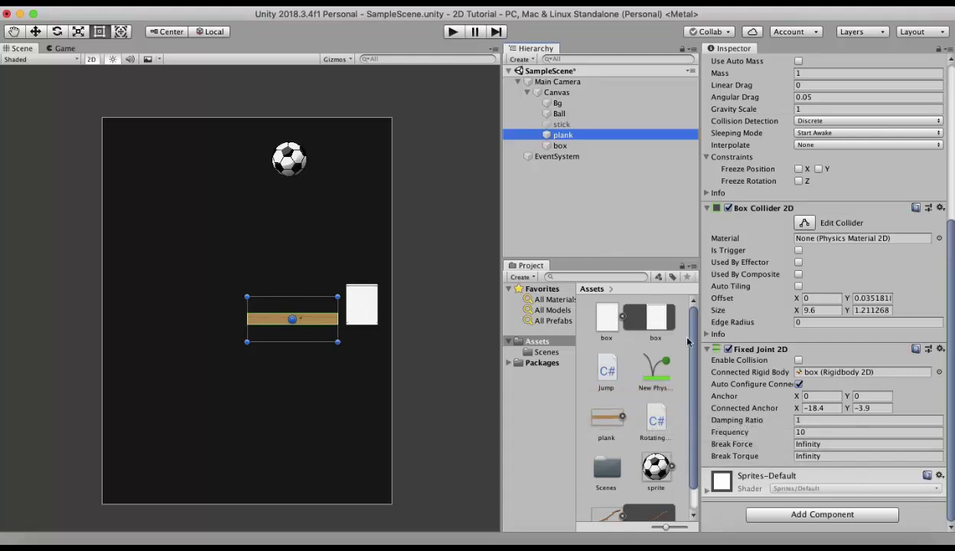
left_click(798, 384)
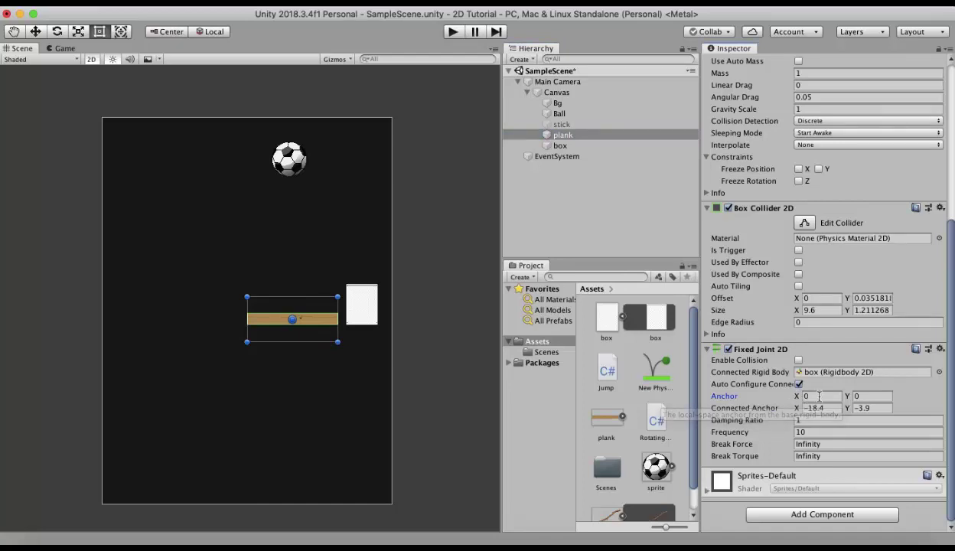
left_click_drag(796, 396, 907, 401)
double_click(863, 372)
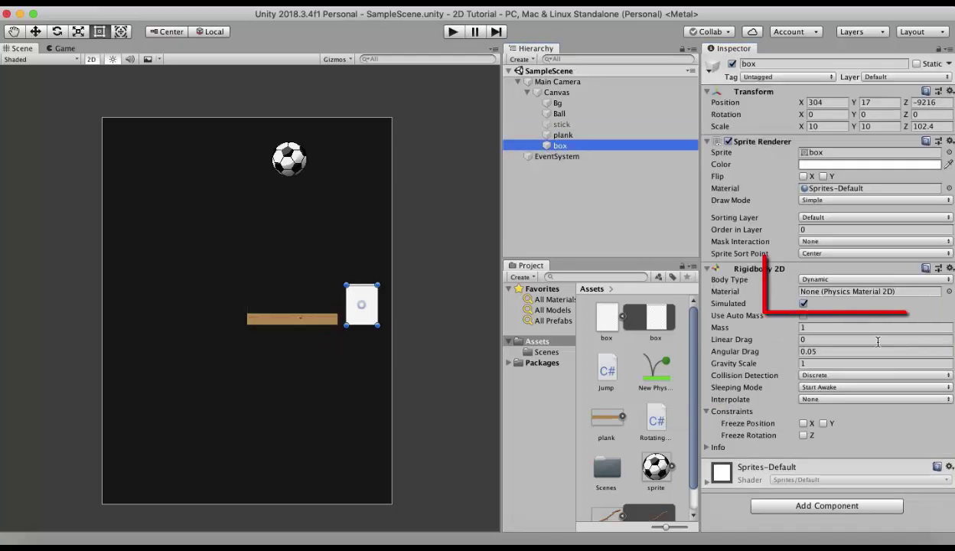
Step: Set the box's Rigidbody 2D Body Type to Kinematic
left_click(840, 279)
left_click(839, 291)
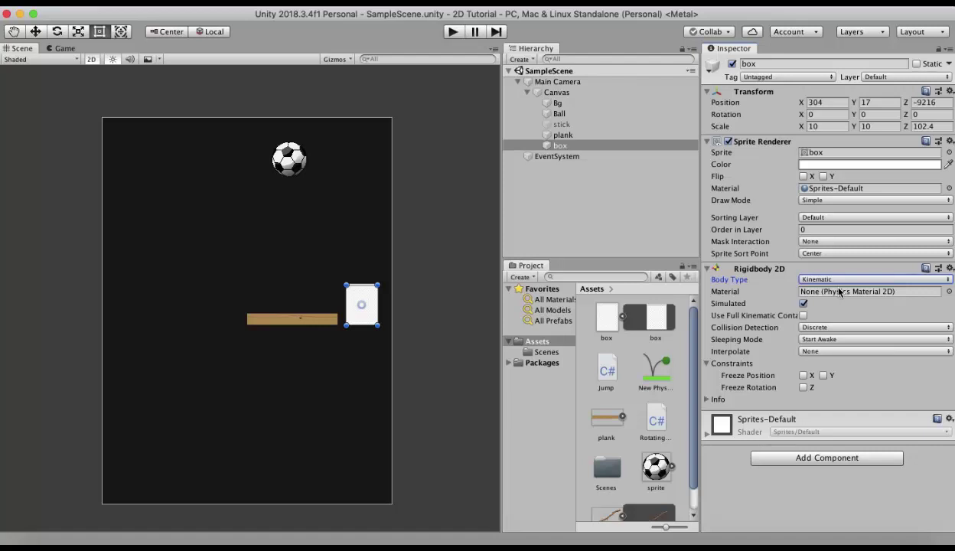
Step: Play-test the ball dropping onto the plank, then turn off Auto Configure Connected Anchor on its joint
left_click(453, 31)
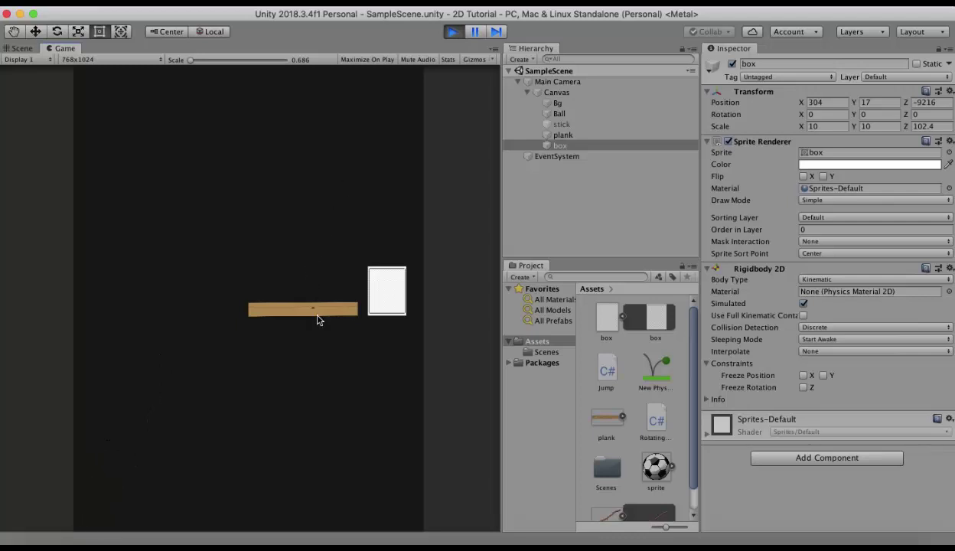
key("super+p")
left_click(298, 257)
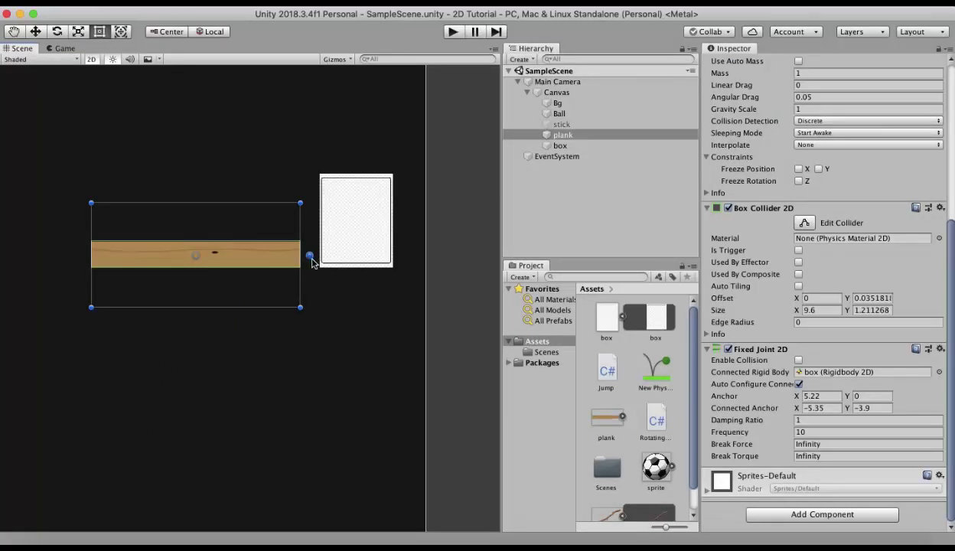
left_click(798, 384)
Step: Drag the plank joint's anchor to the plank's right edge beside the box (Anchor 5.22, -4.8)
left_click_drag(796, 395, 729, 401)
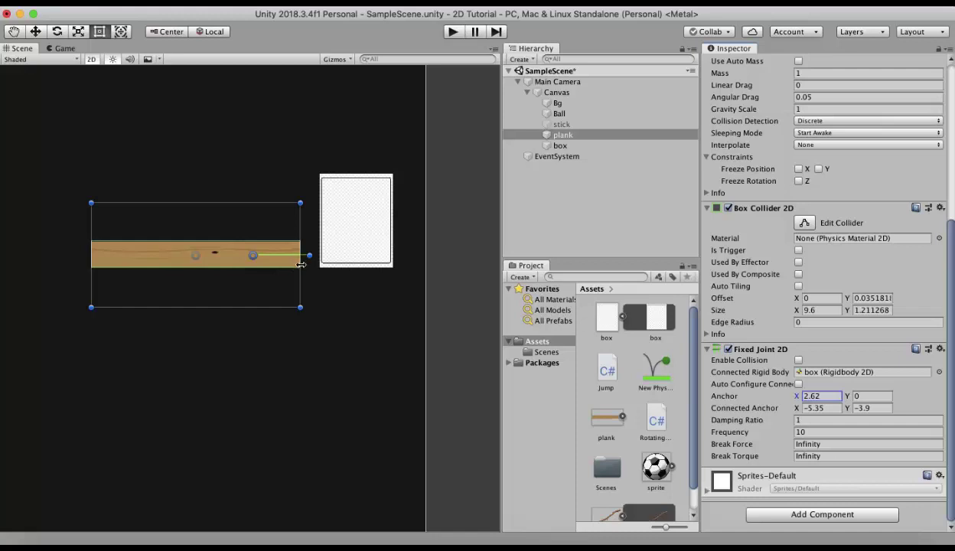
left_click_drag(255, 252, 310, 259)
scroll(310, 258, "down", 5)
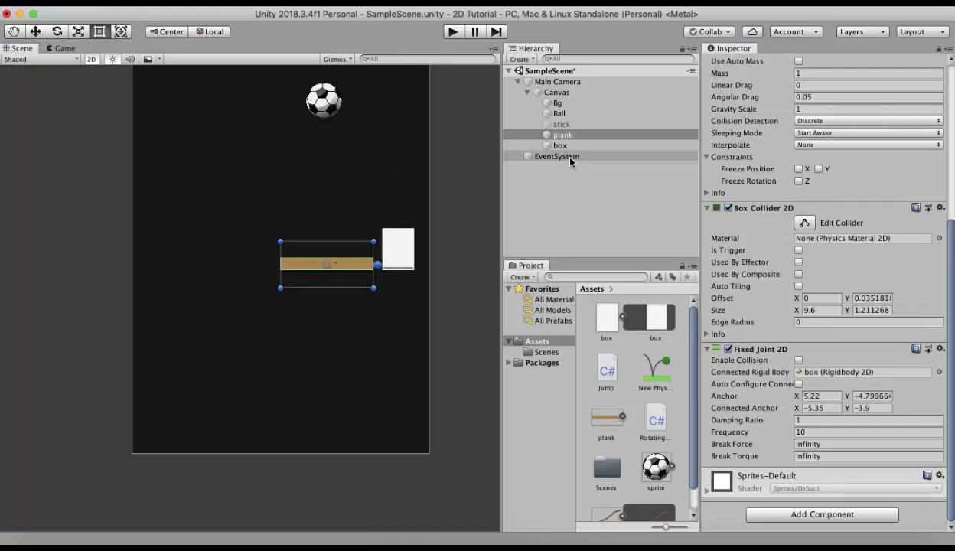
left_click(562, 134)
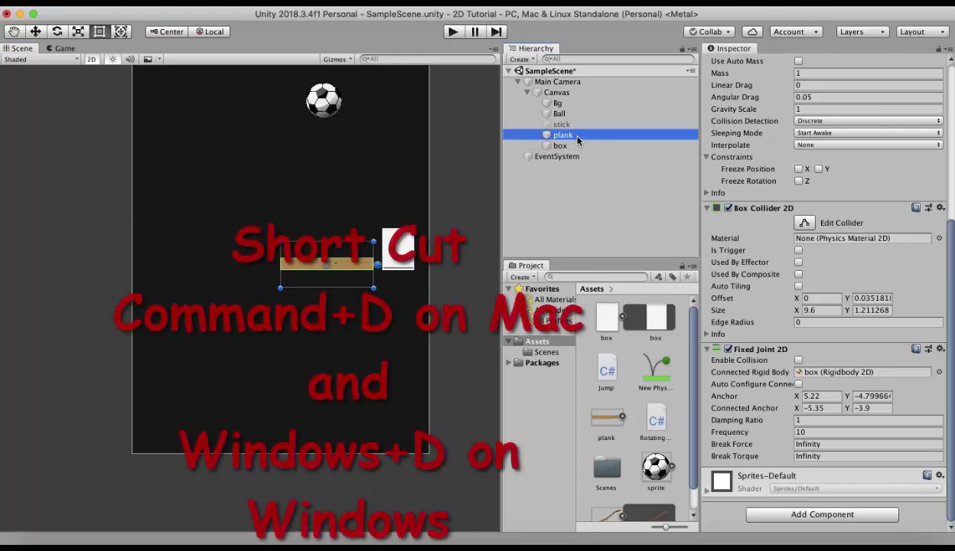
Step: Duplicate the plank, rename the copy plank2, and place it left of the first plank
key("super+d")
left_click_drag(573, 158, 572, 140)
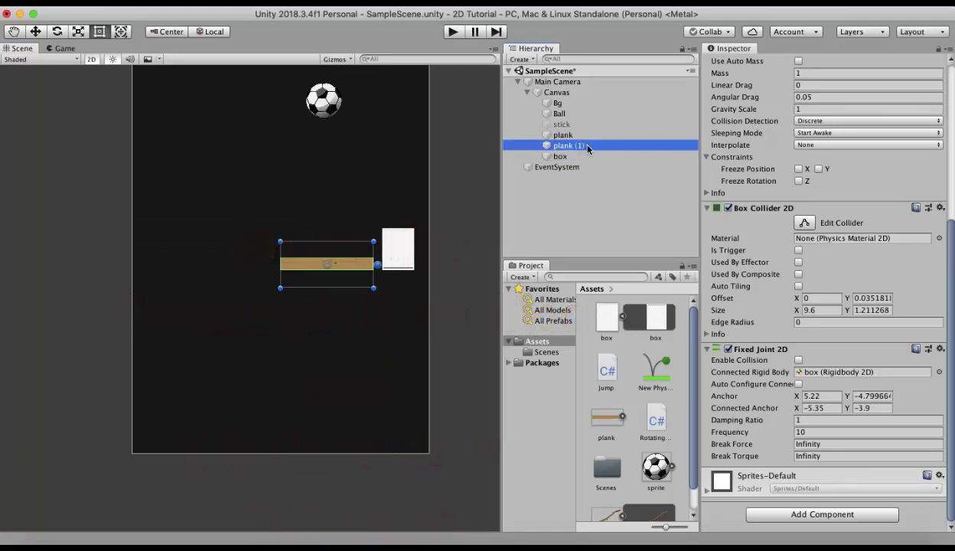
left_click(573, 141)
key("BackSpace")
key("BackSpace")
key("BackSpace")
key("BackSpace")
type("2")
key("Return")
left_click_drag(337, 264, 244, 273)
Step: Connect plank2's Fixed Joint 2D to plank's Rigidbody 2D and play-test the chained planks
left_click(798, 383)
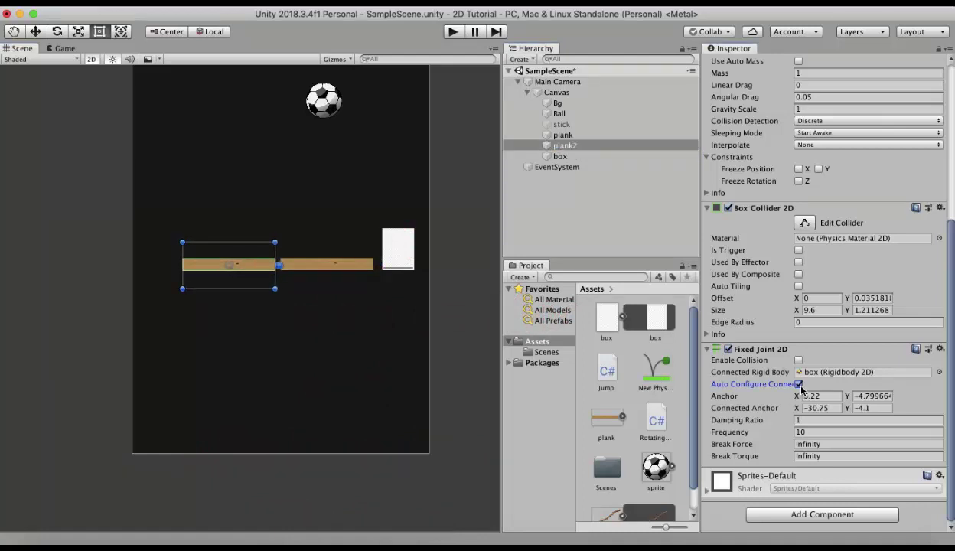
left_click(568, 146)
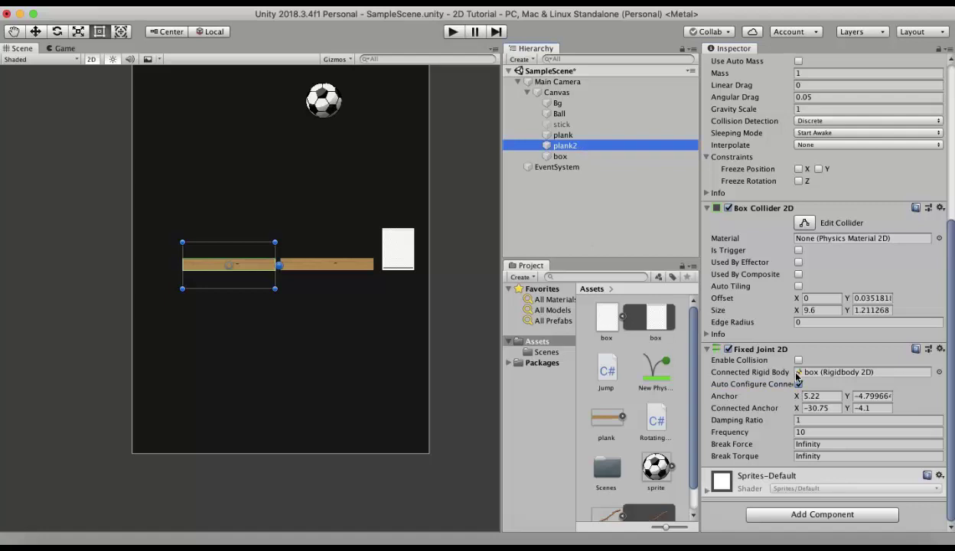
left_click_drag(559, 136, 832, 376)
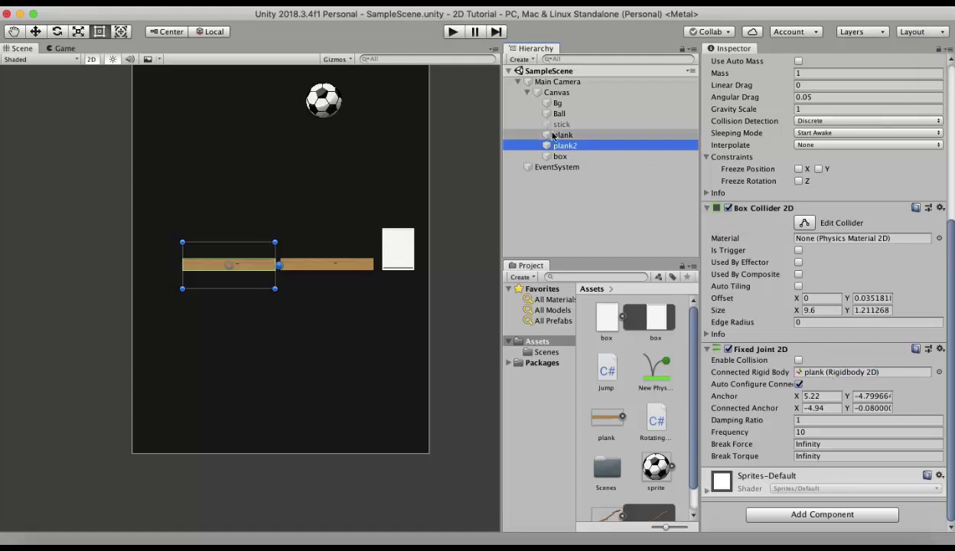
left_click(451, 33)
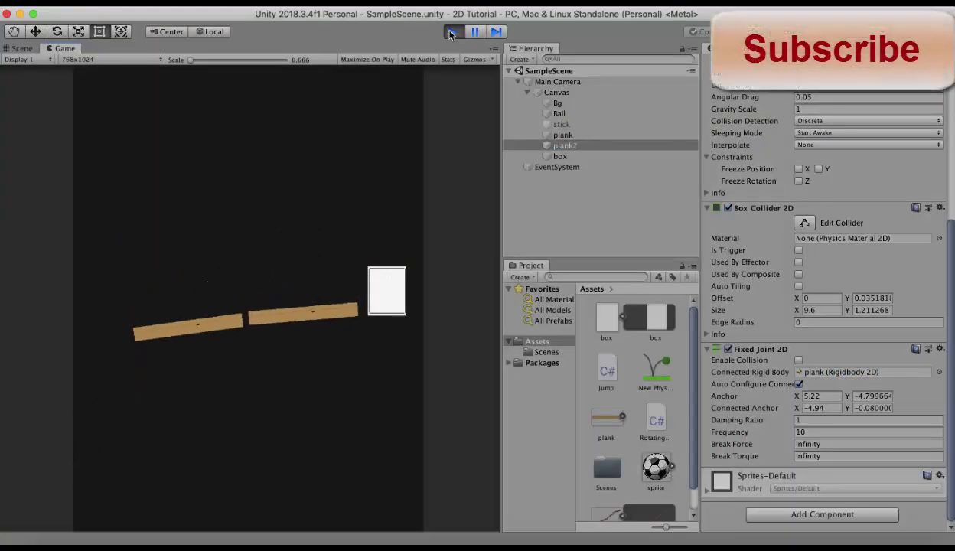
left_click(451, 32)
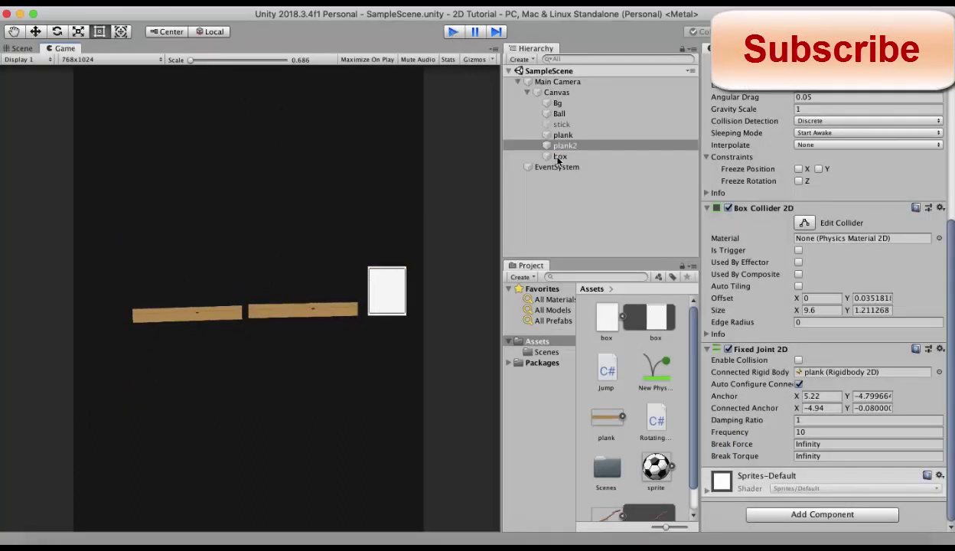
left_click(559, 157)
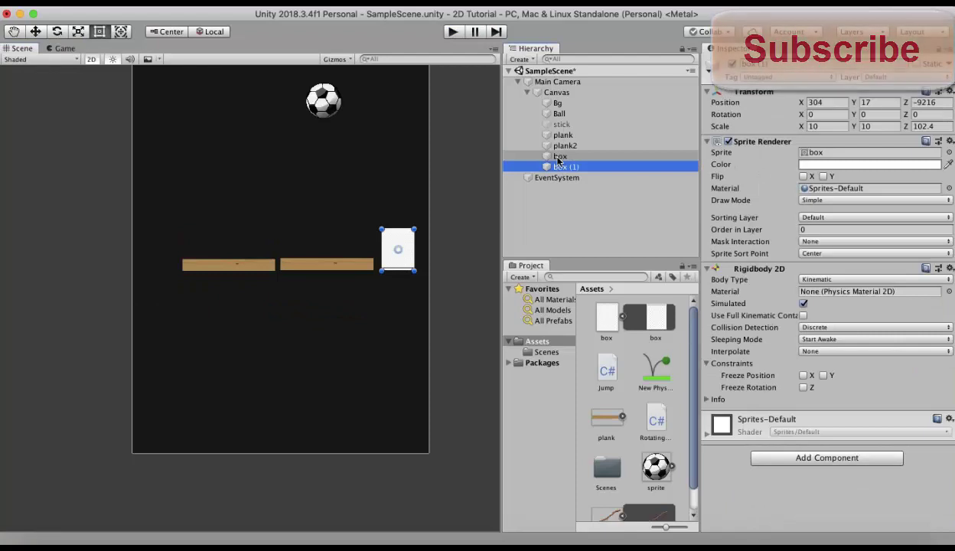
Step: Duplicate the box, rename the copy box2, and move it to the left end of the planks
key("super+d")
left_click(589, 167)
key("Right")
key("BackSpace")
key("BackSpace")
type("2")
key("Return")
left_click_drag(398, 252, 163, 267)
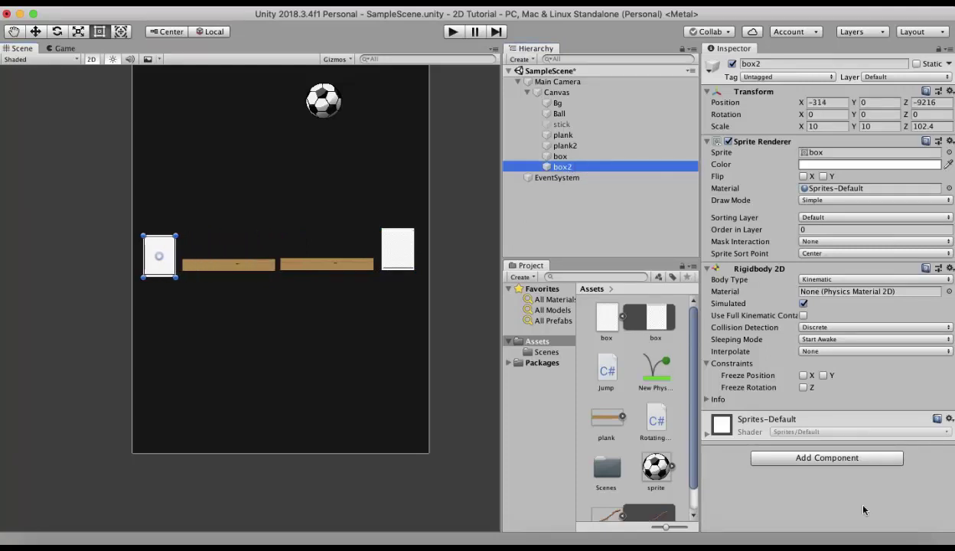
Step: Add a Fixed Joint 2D to box2 connected to plank2, save the scene, and start a play test
left_click(841, 457)
type("fix")
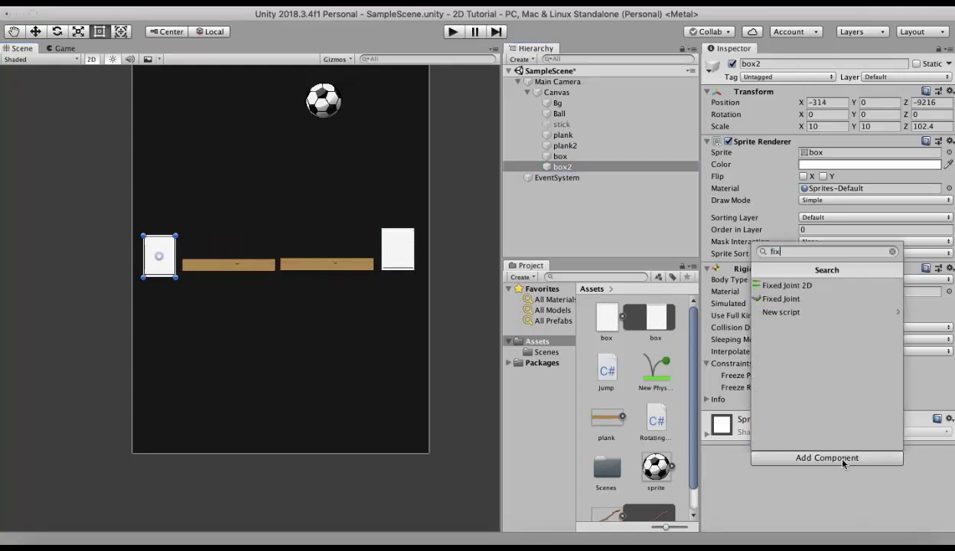
key("Return")
scroll(842, 460, "down", 3)
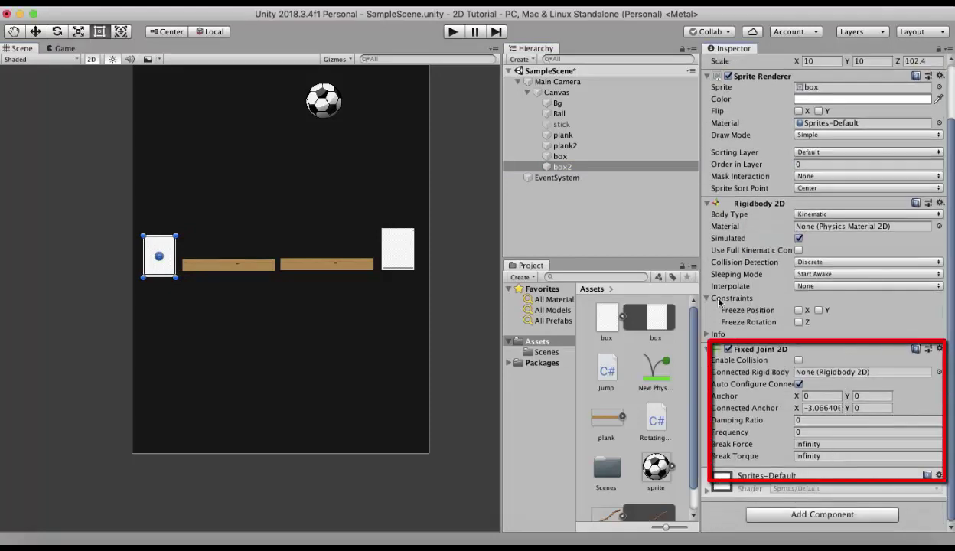
left_click(574, 145)
left_click_drag(574, 146, 826, 373)
key("super+s")
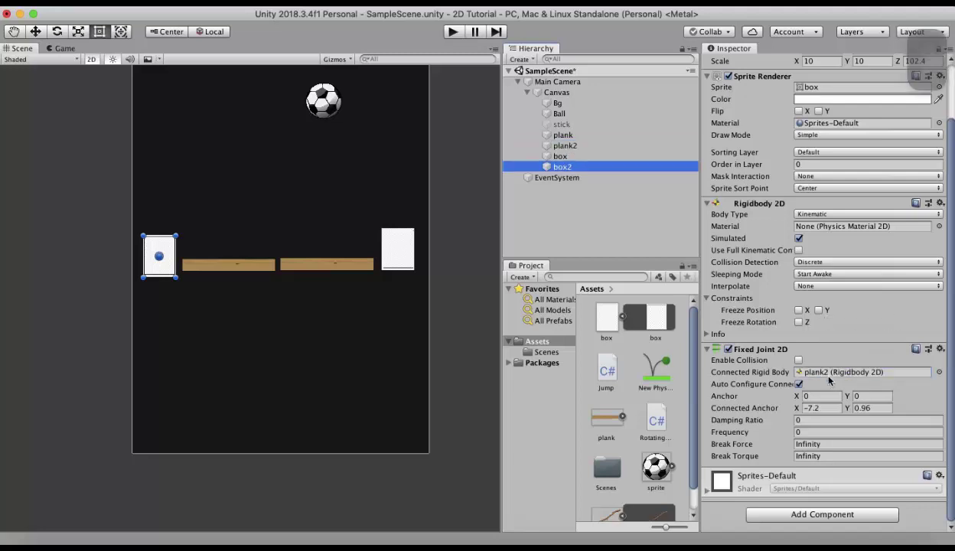
left_click(452, 32)
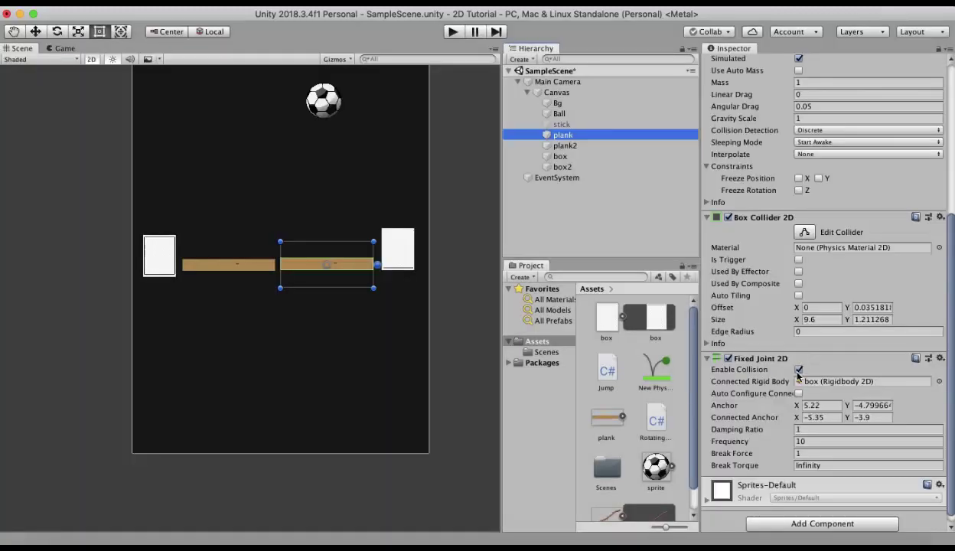
Step: Uncheck Enable Collision on the plank's Fixed Joint 2D
left_click(798, 371)
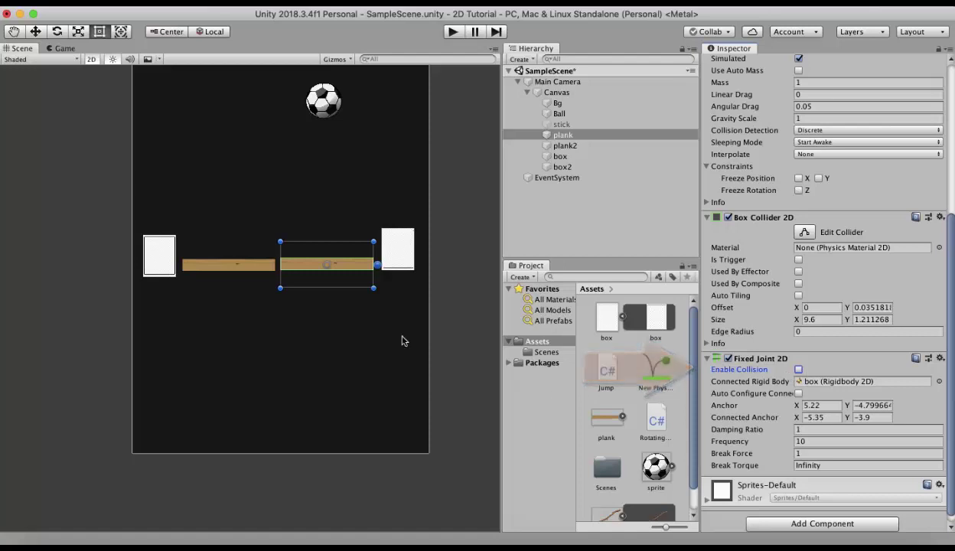
Step: Raise the right plank above the right box and deactivate the Ball object
left_click(342, 271)
left_click_drag(342, 271, 400, 190)
left_click(558, 113)
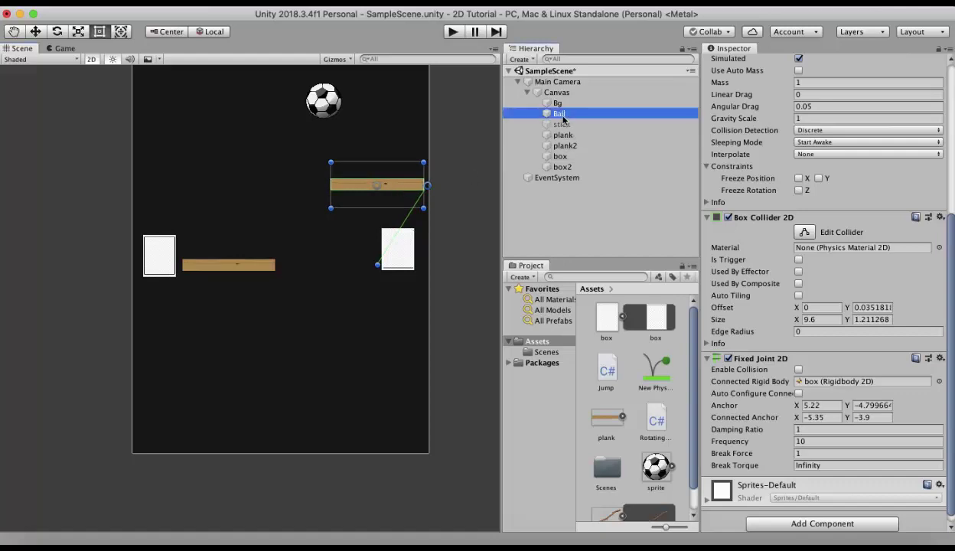
scroll(812, 234, "up", 5)
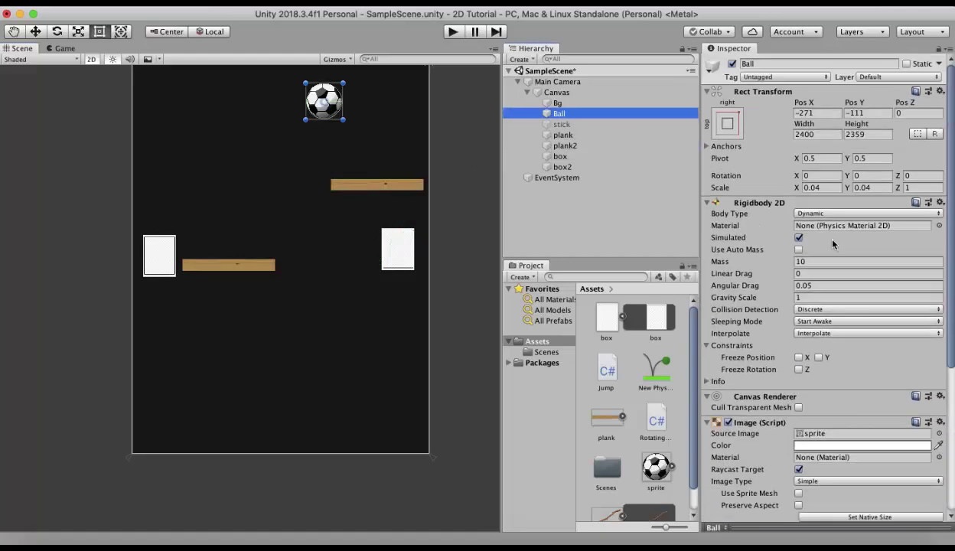
left_click(732, 63)
left_click(562, 158)
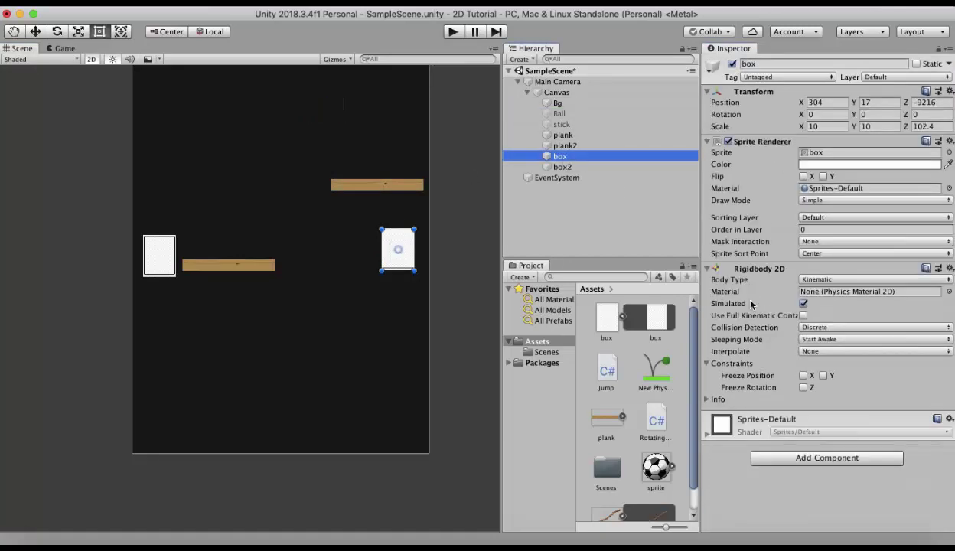
Step: Add a Box Collider 2D to the box, show its bounds, and play-test the raised plank falling
left_click(789, 458)
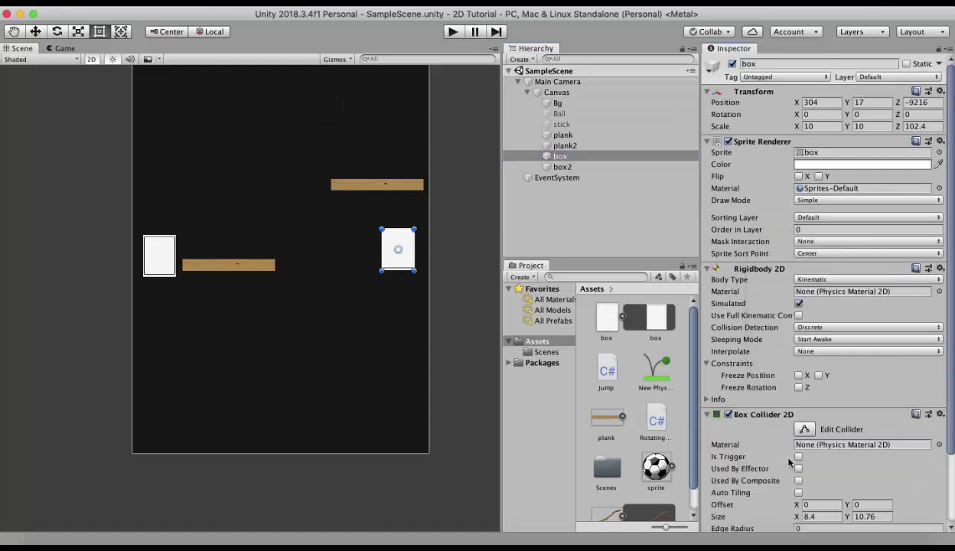
scroll(789, 459, "down", 2)
left_click(804, 378)
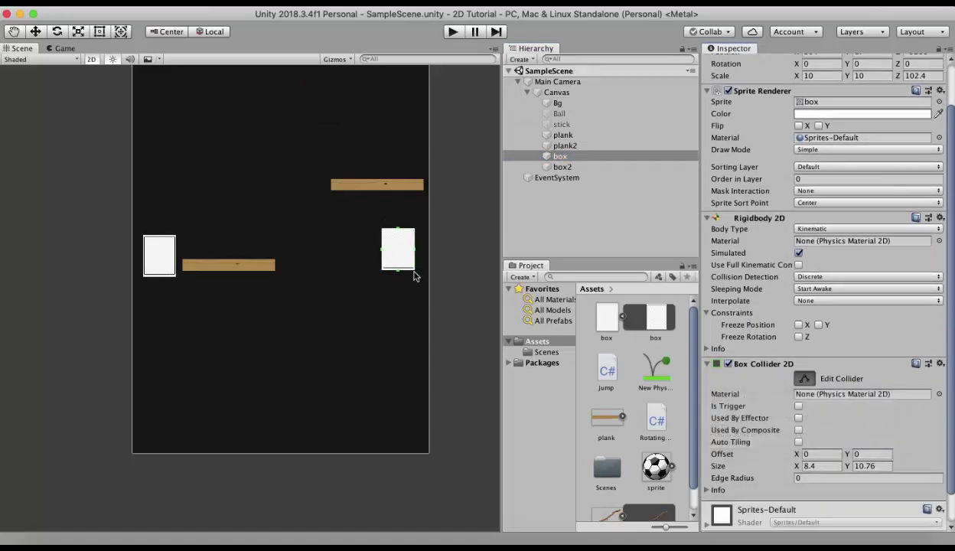
left_click(453, 34)
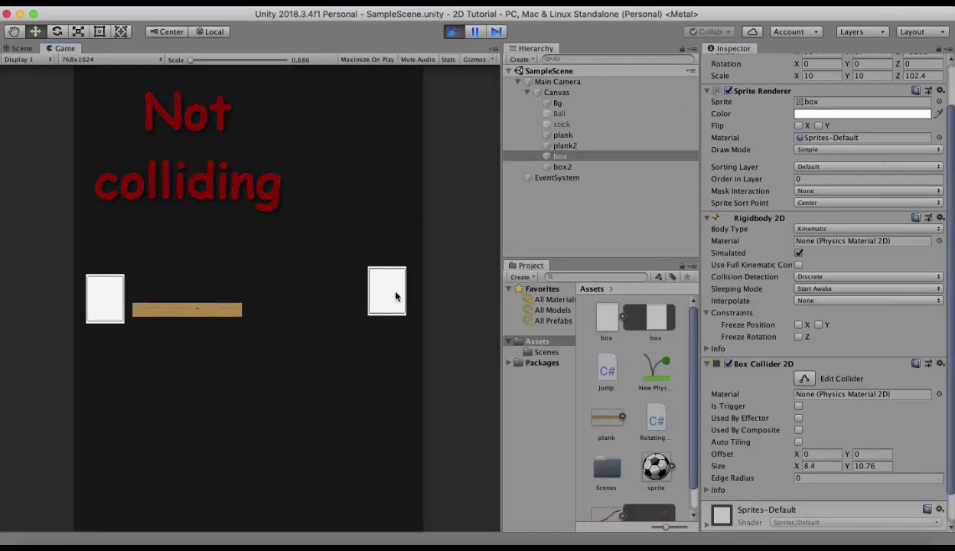
key("super+p")
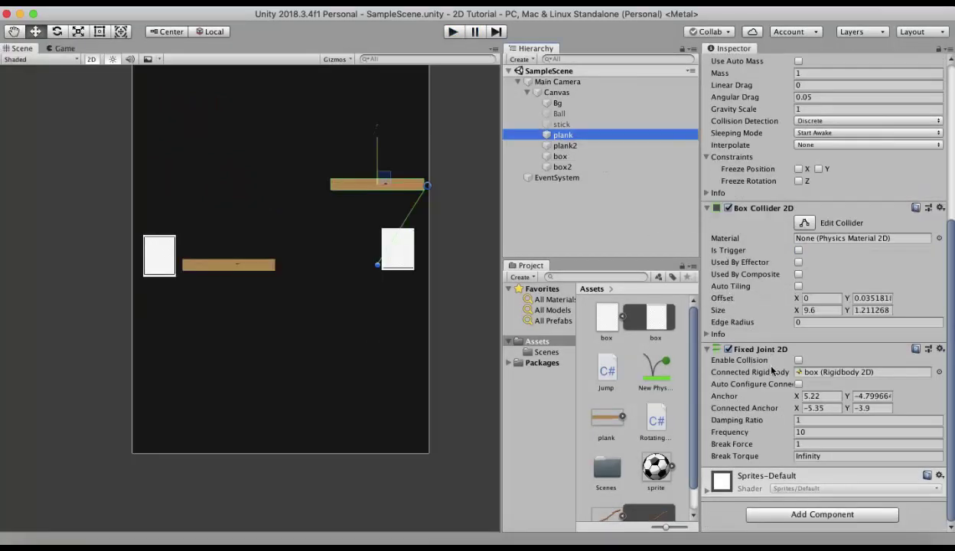
Step: Enable Collision on the plank's Fixed Joint 2D and run a quick play test
left_click(799, 360)
left_click(452, 32)
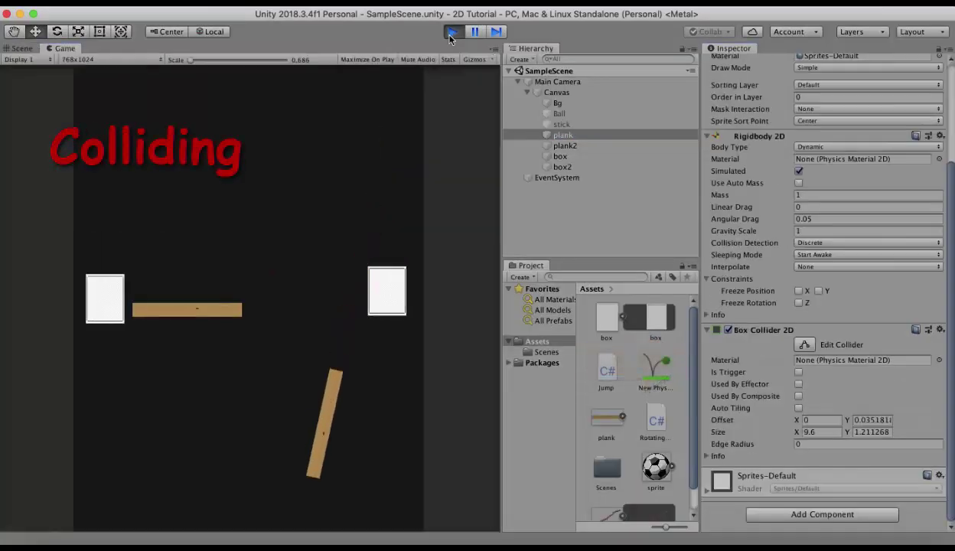
left_click(452, 32)
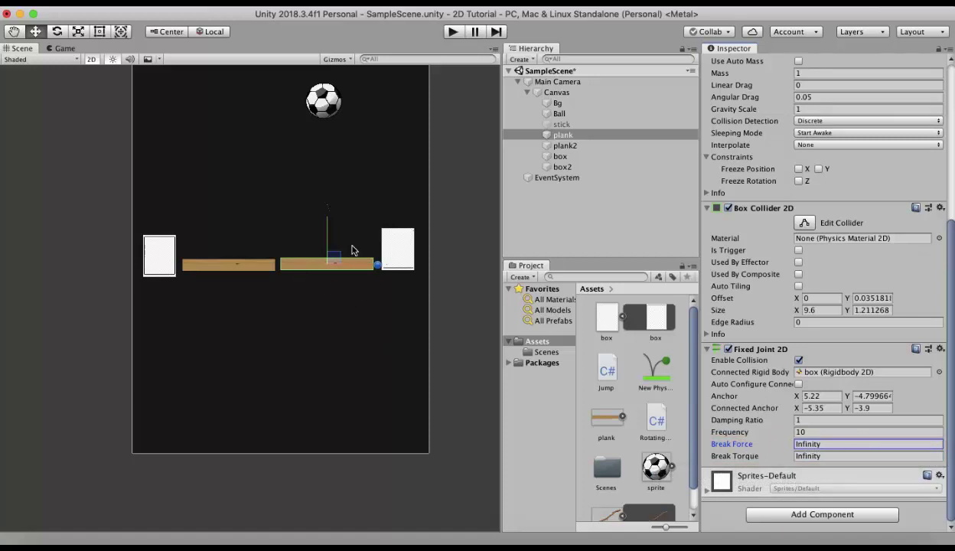
Step: Set the plank joint's Break Force to 10 and play-test the bridge
double_click(827, 443)
type("10")
left_click(453, 32)
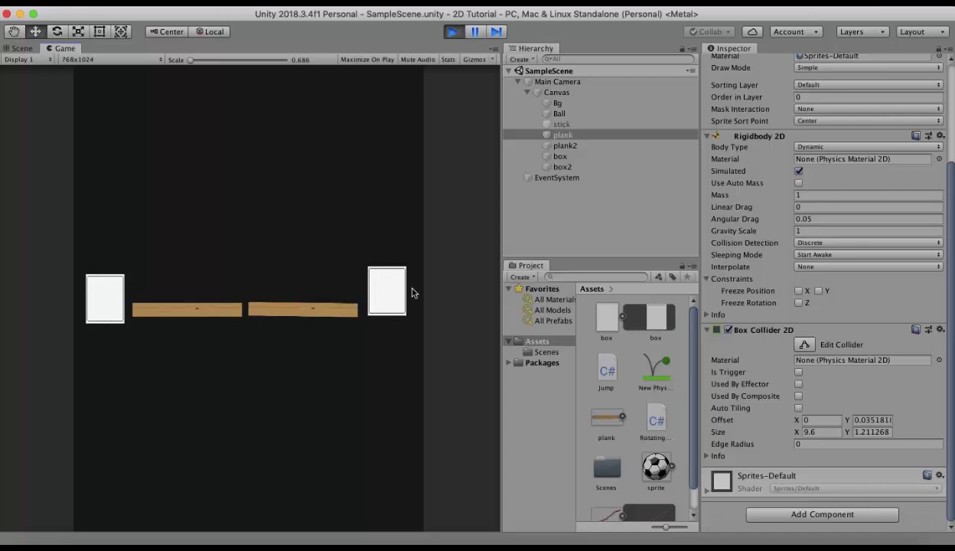
Step: Exit play mode to return to the scene editor
key("super+p")
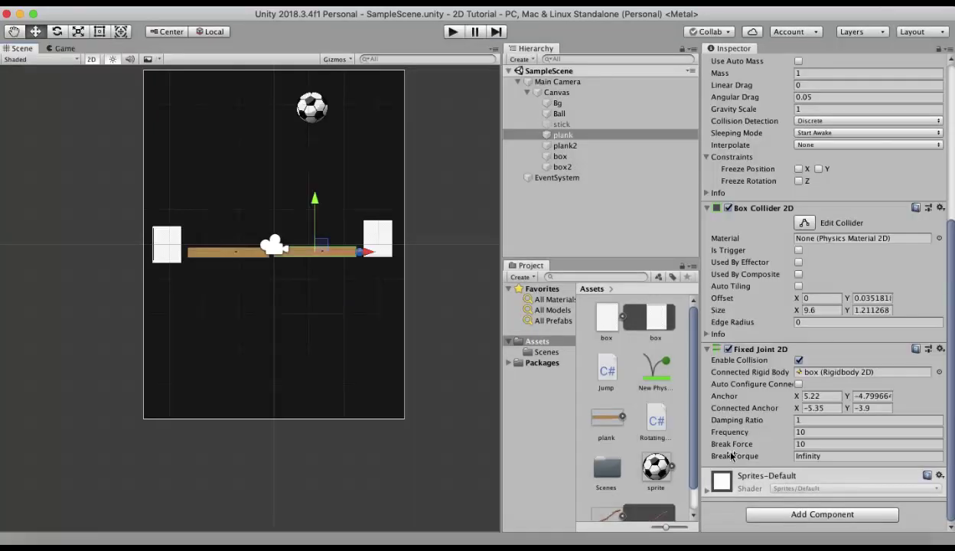